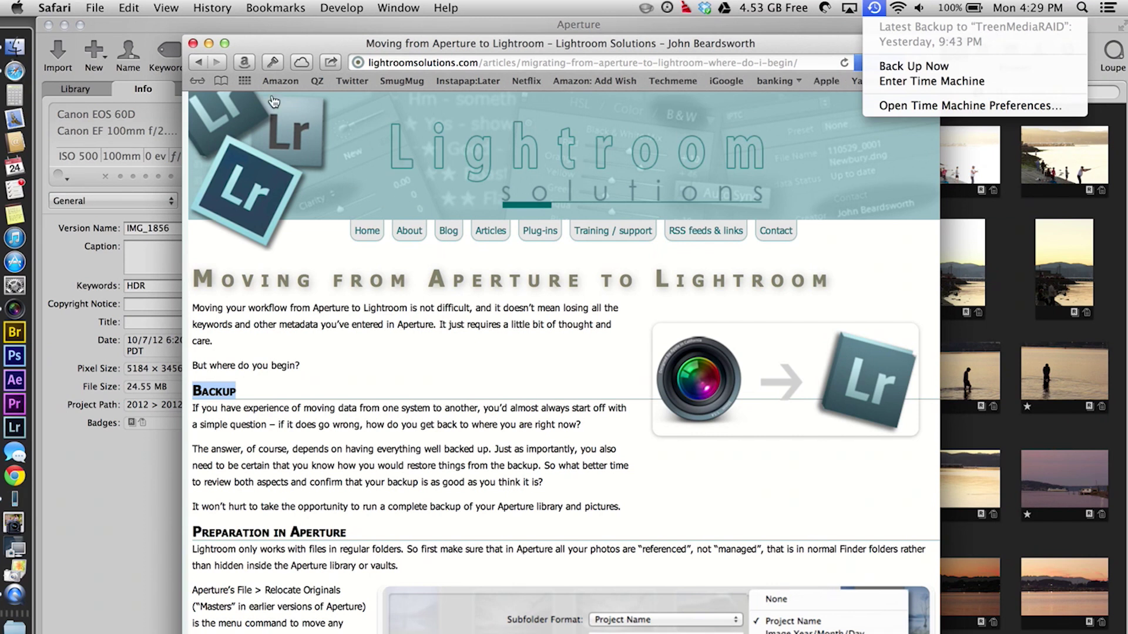
pyautogui.click(169, 30)
pyautogui.click(114, 9)
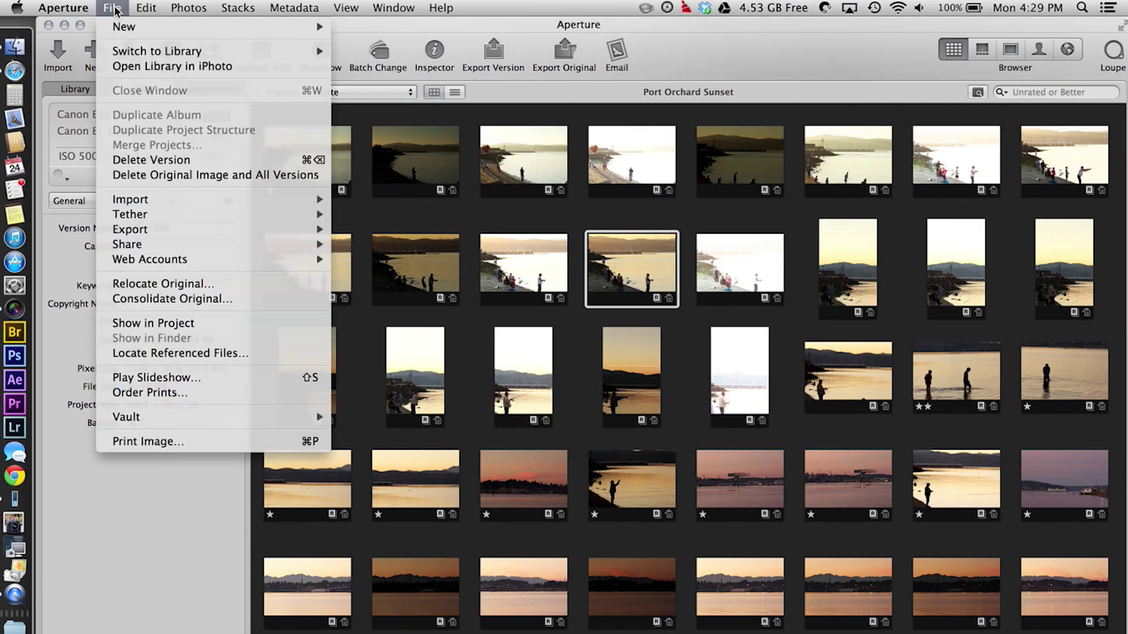
pyautogui.moveTo(160, 232)
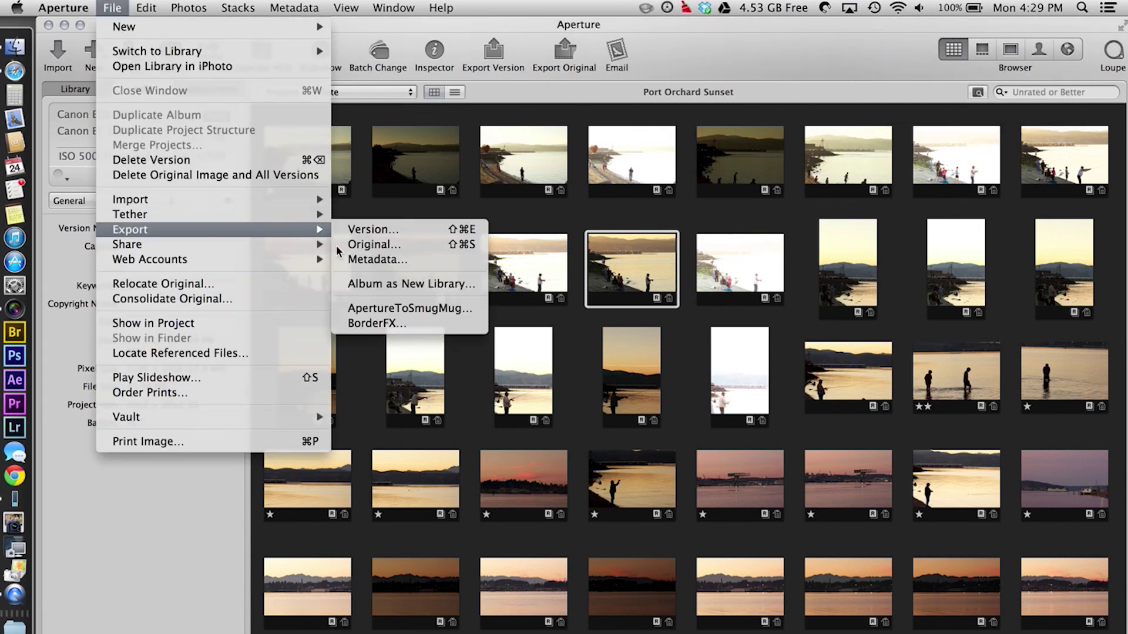
pyautogui.click(394, 309)
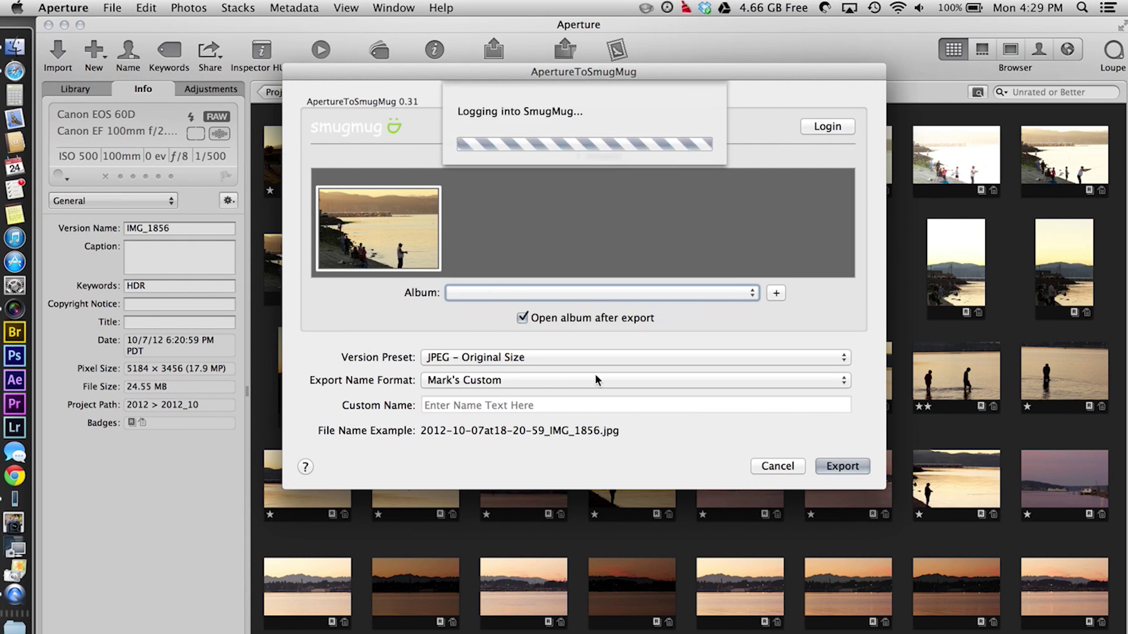
pyautogui.click(773, 467)
# Switch to Safari and read the article's section on preparation in Aperture, highlighting the words "Relocate Originals".
pyautogui.press('super+Tab')
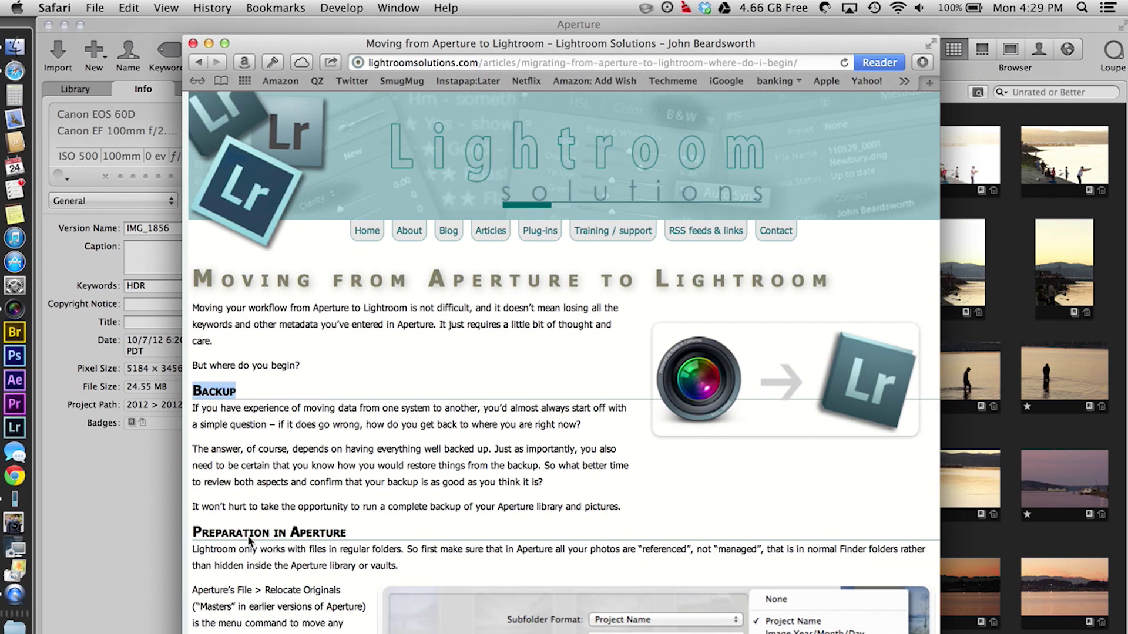
pyautogui.scroll(-10, 248, 534)
pyautogui.scroll(-1, 247, 535)
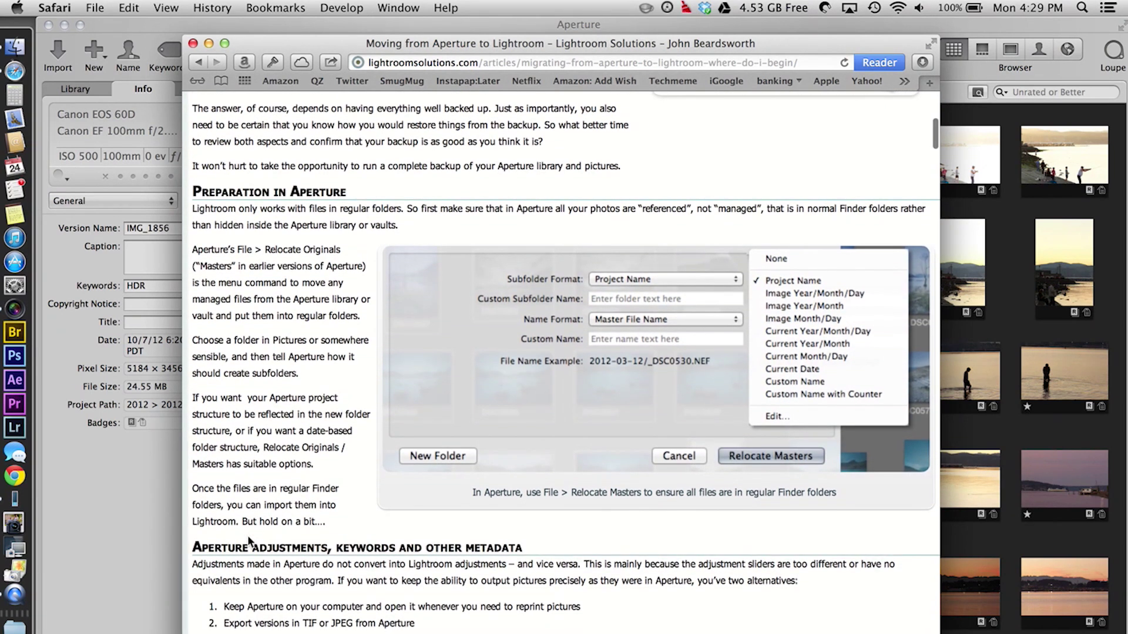
pyautogui.scroll(-2, 248, 535)
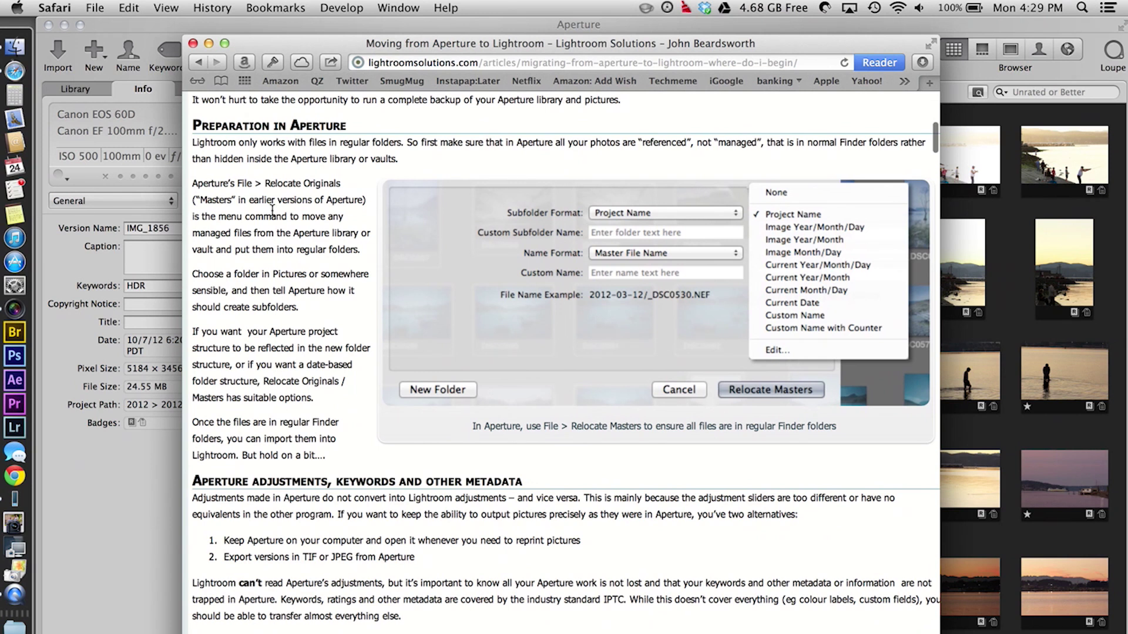
pyautogui.moveTo(263, 182); pyautogui.dragTo(347, 178)
# Switch to Aperture and relocate the originals of all Port Orchard Sunset photos to the 2012_10 folder in Pictures.
pyautogui.press('super+Tab')
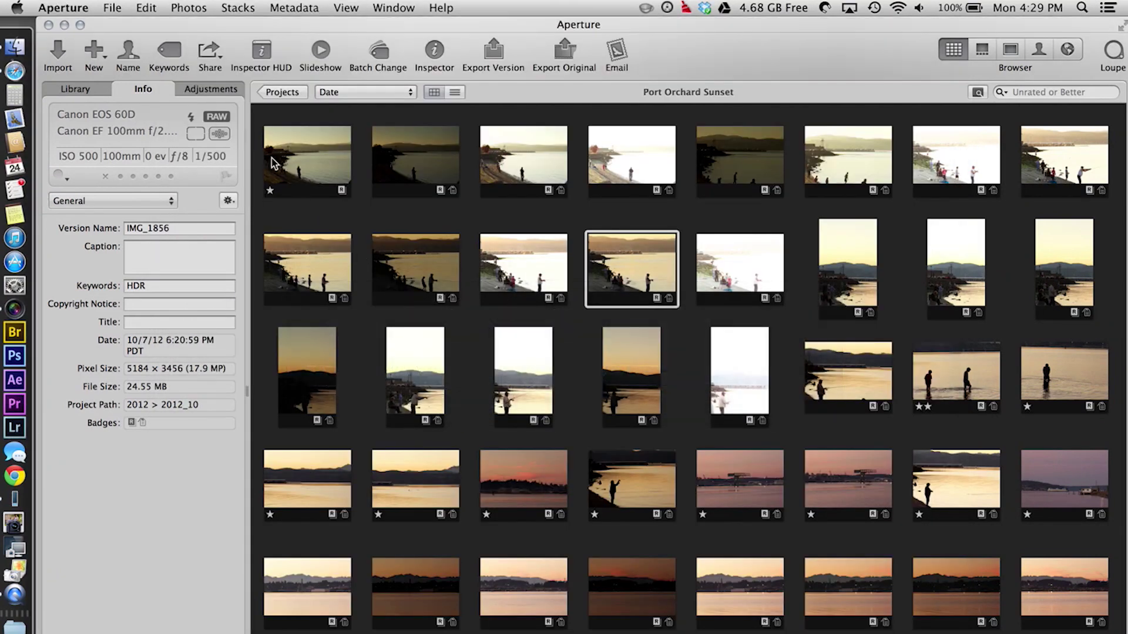
pyautogui.click(112, 8)
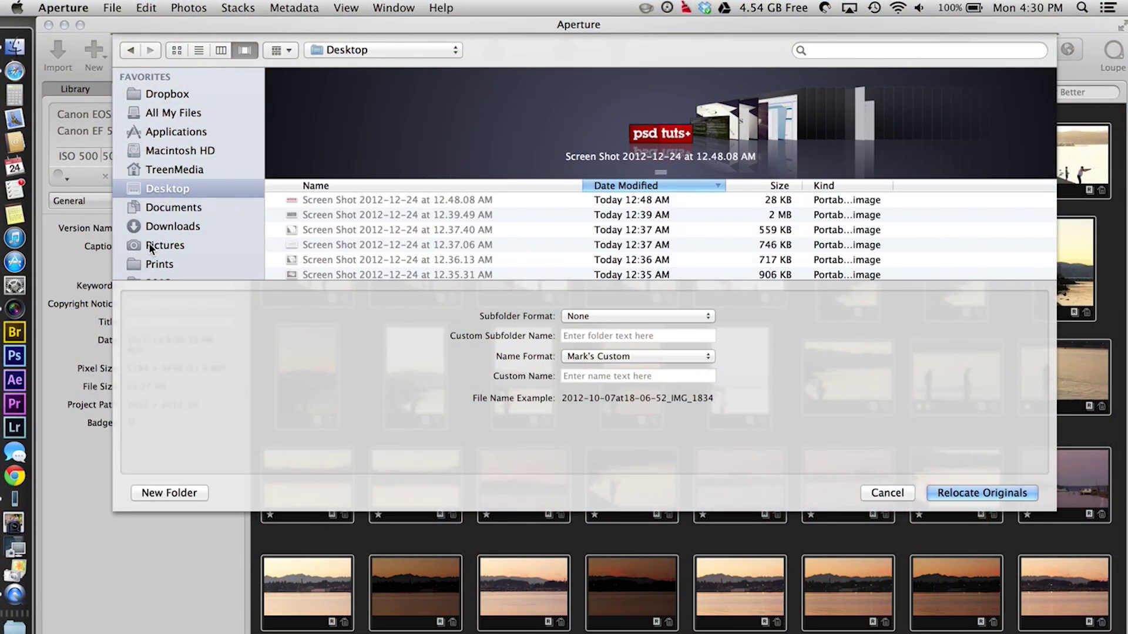
pyautogui.click(150, 245)
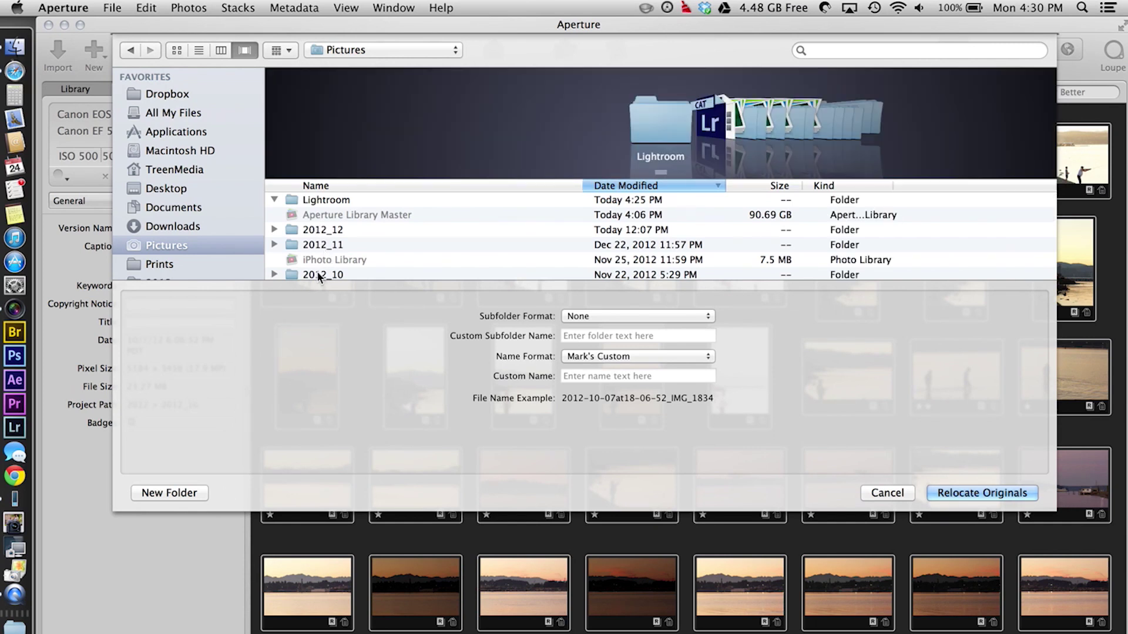
pyautogui.click(318, 274)
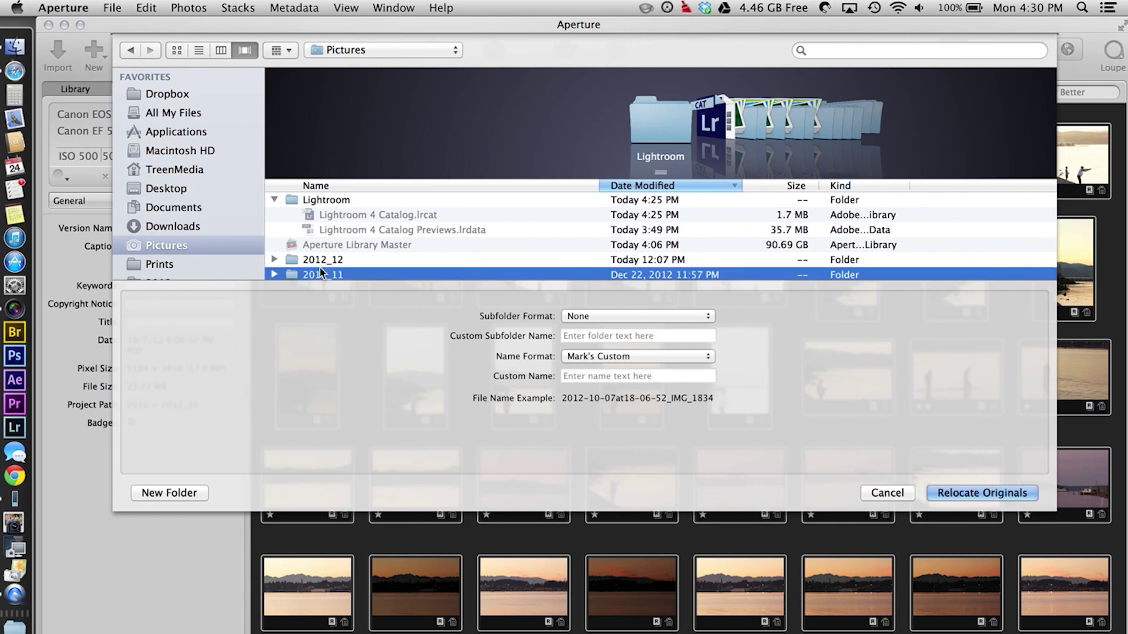
pyautogui.scroll(-1, 338, 258)
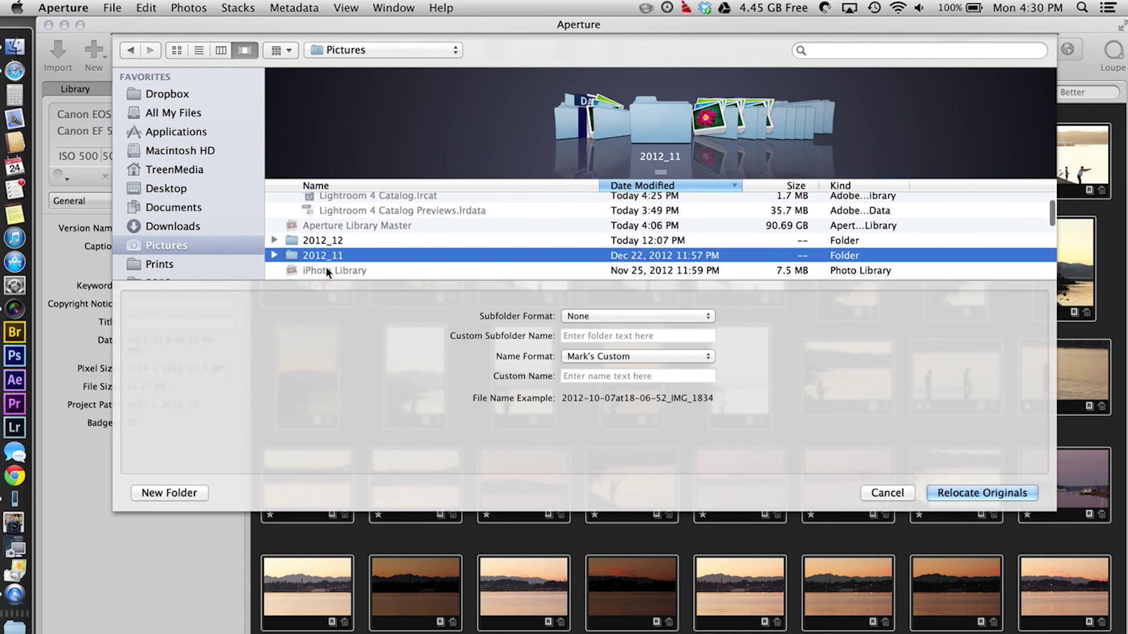
pyautogui.scroll(-1, 329, 261)
pyautogui.scroll(-1, 330, 262)
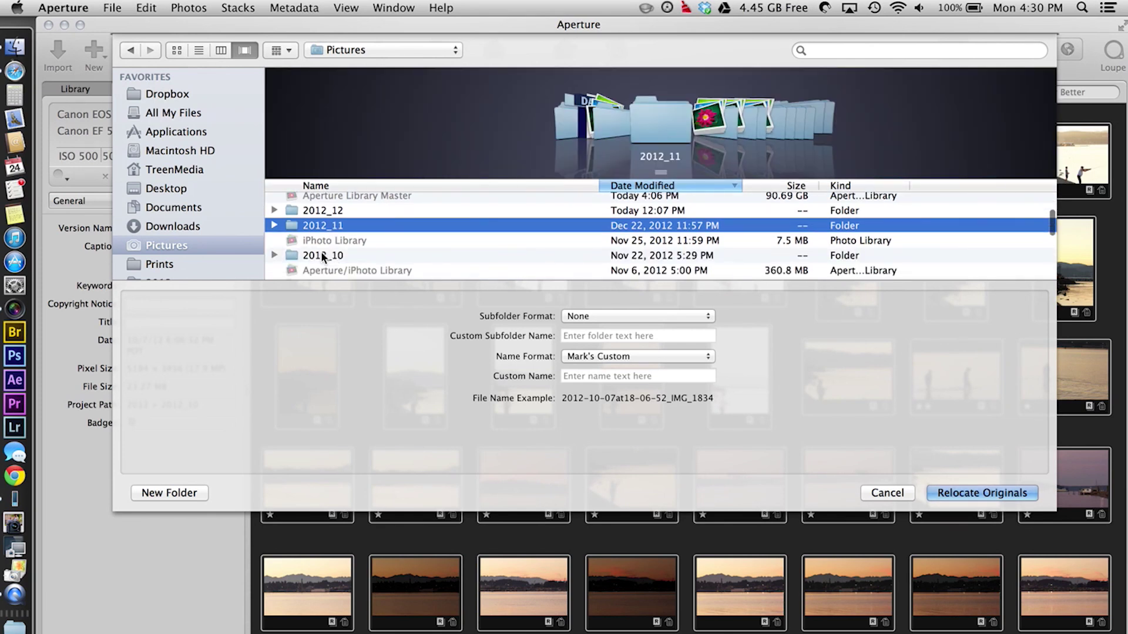
pyautogui.click(321, 254)
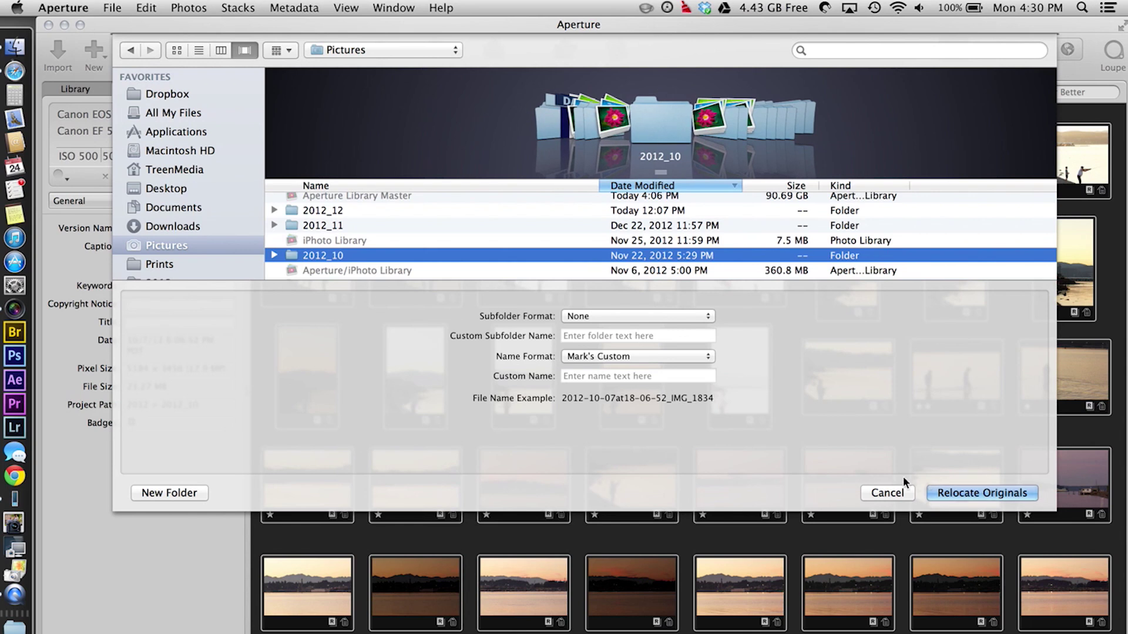
pyautogui.click(972, 492)
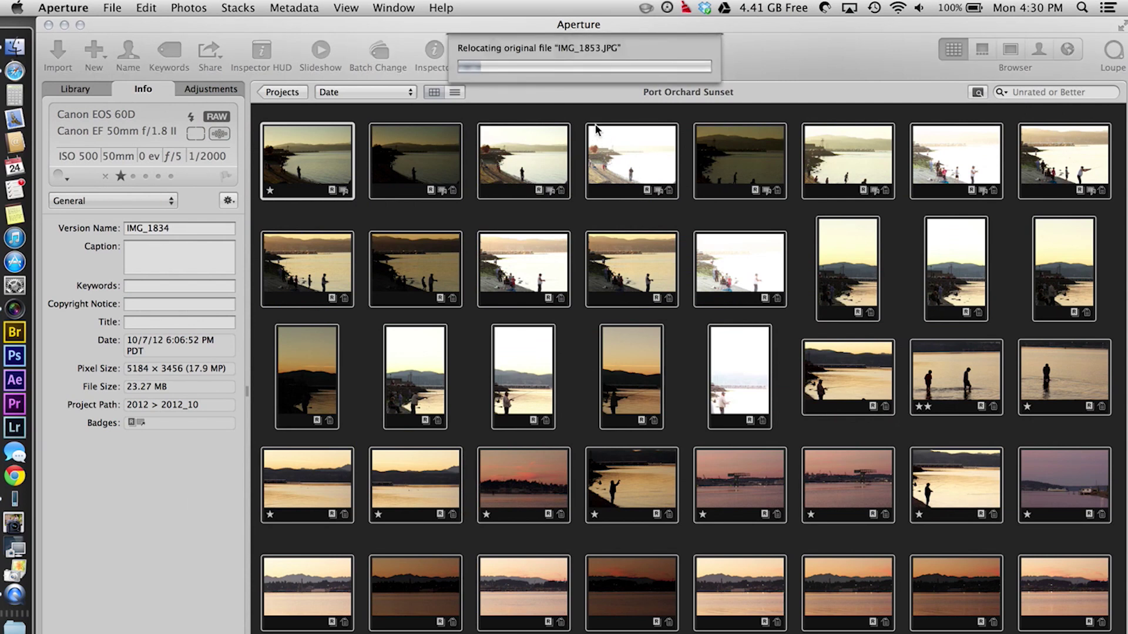
# Look at the Pictures folder in Finder and at the project list in Aperture's library.
pyautogui.click(19, 53)
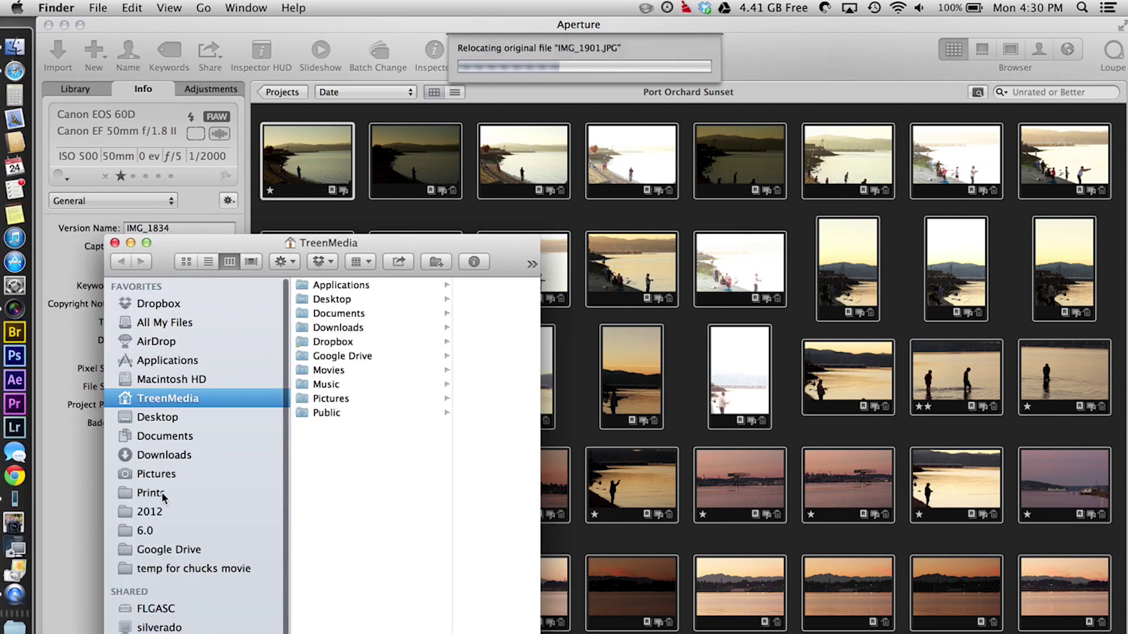
pyautogui.click(157, 473)
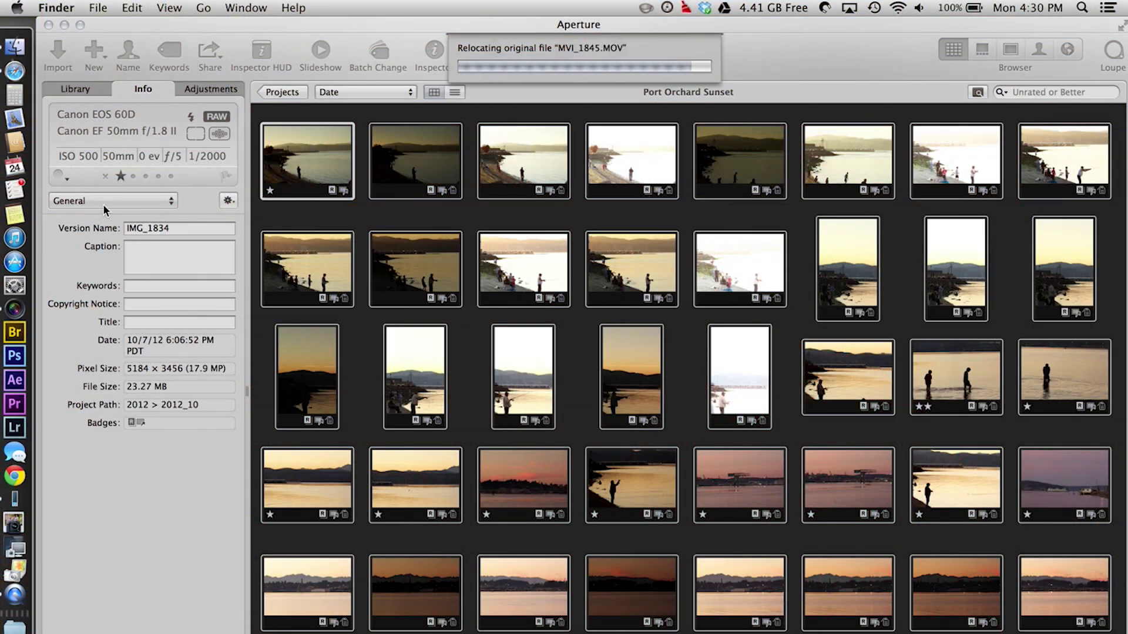
pyautogui.click(83, 89)
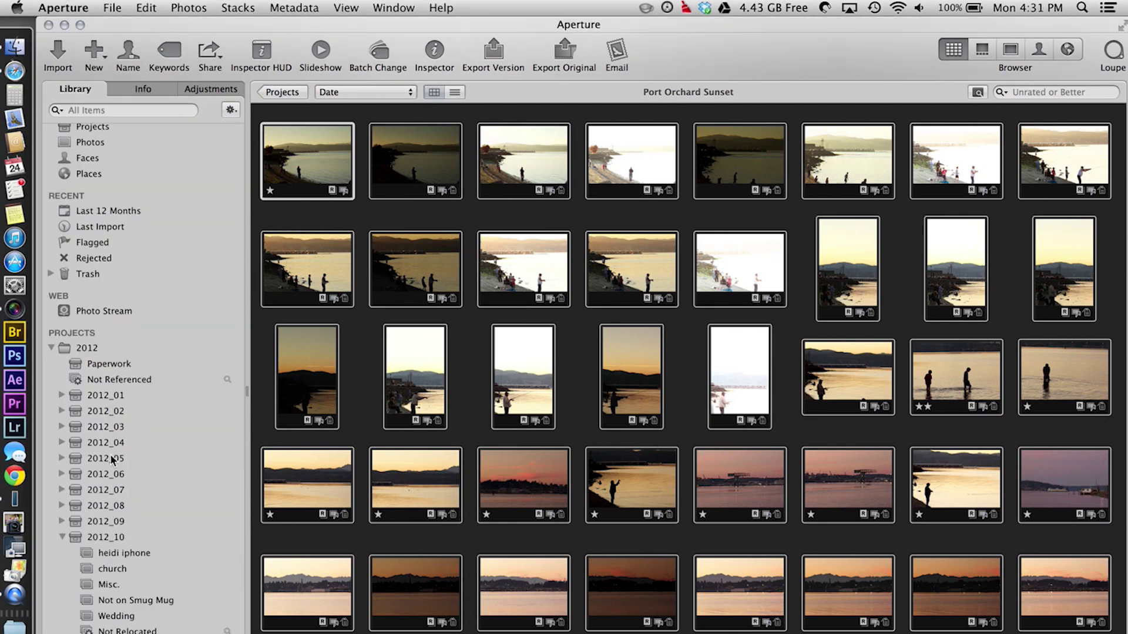
pyautogui.click(141, 90)
# Switch to Safari and read the article's sections on Aperture adjustments, keywords, metadata and the Write IPTC to Master method.
pyautogui.press('super+Tab')
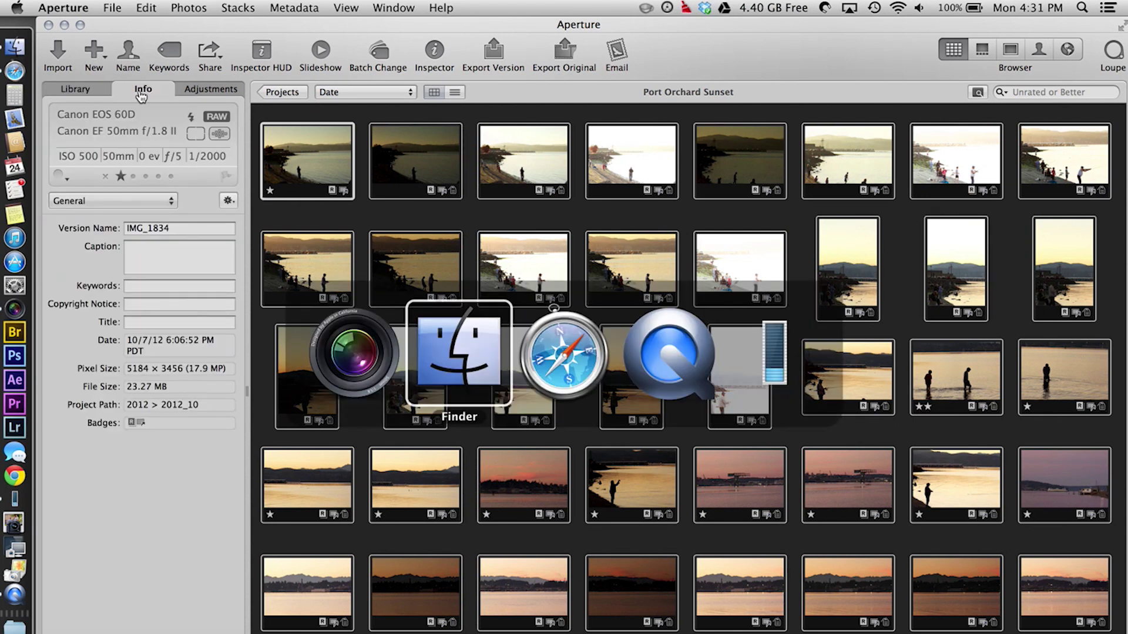
pyautogui.press('super+Tab')
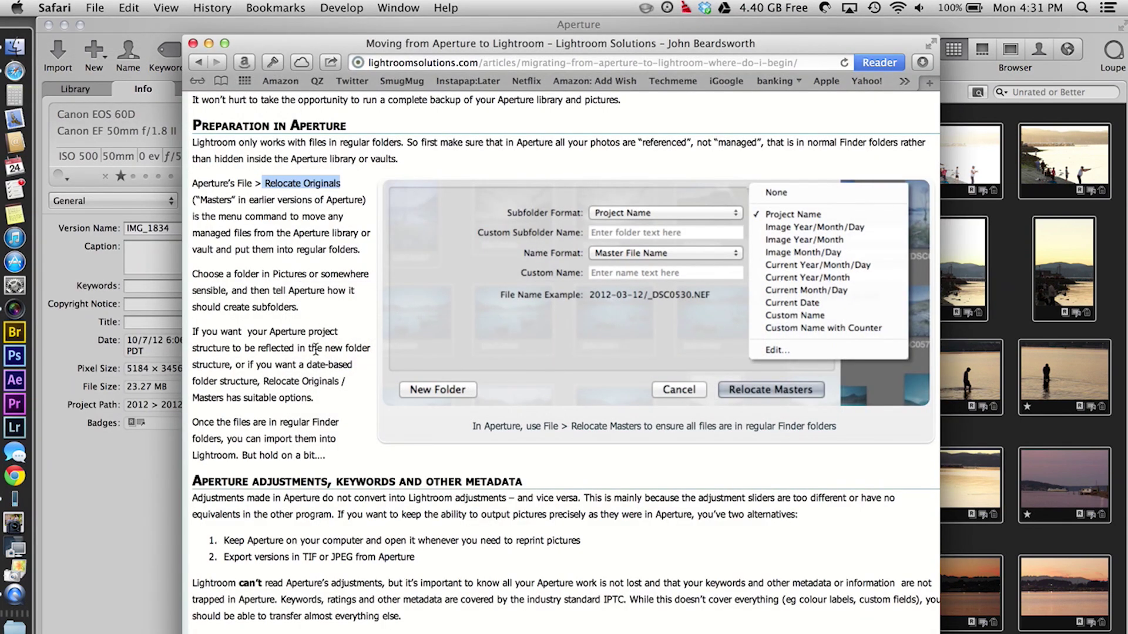
pyautogui.scroll(-10, 275, 383)
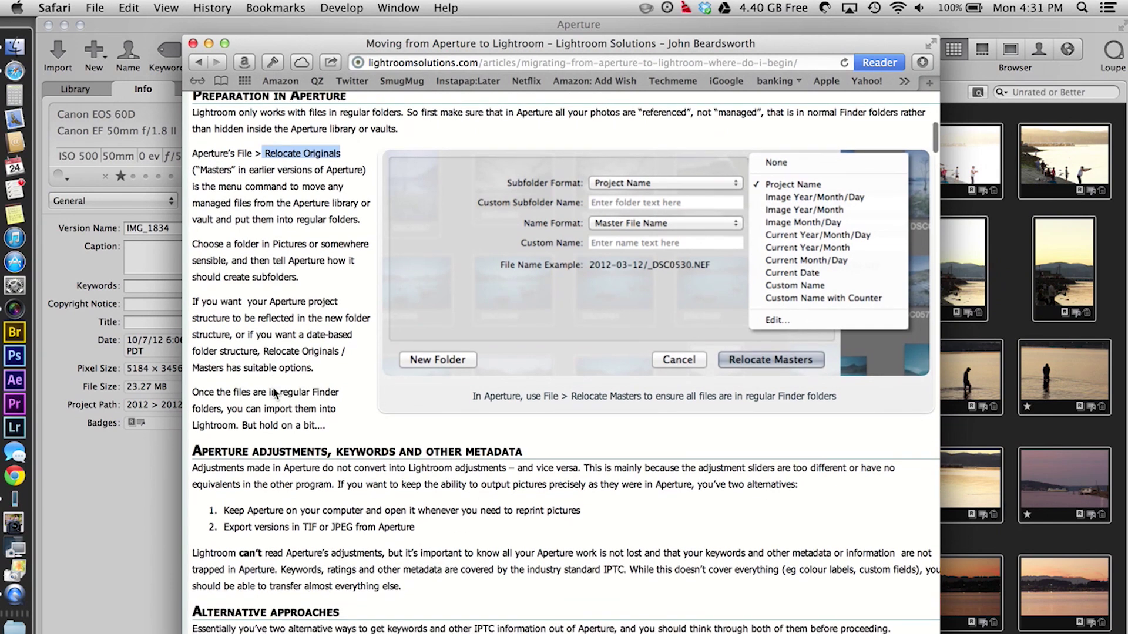
pyautogui.scroll(-2, 274, 389)
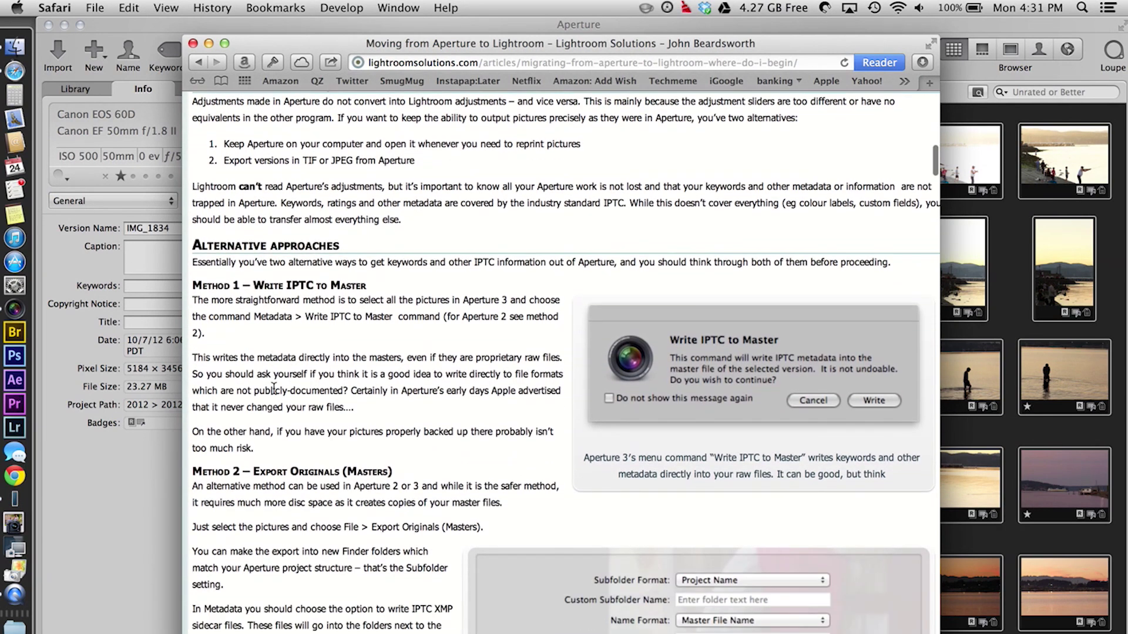
pyautogui.scroll(1, 274, 389)
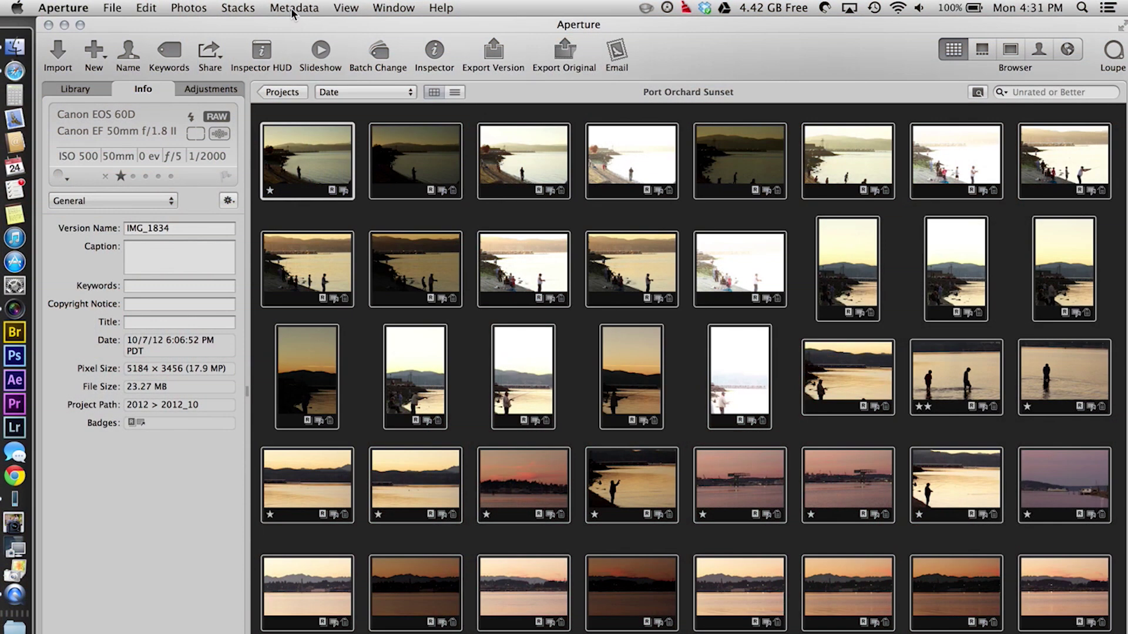
# Write the IPTC metadata of the selected Port Orchard Sunset photos into their original files in Aperture.
pyautogui.click(293, 9)
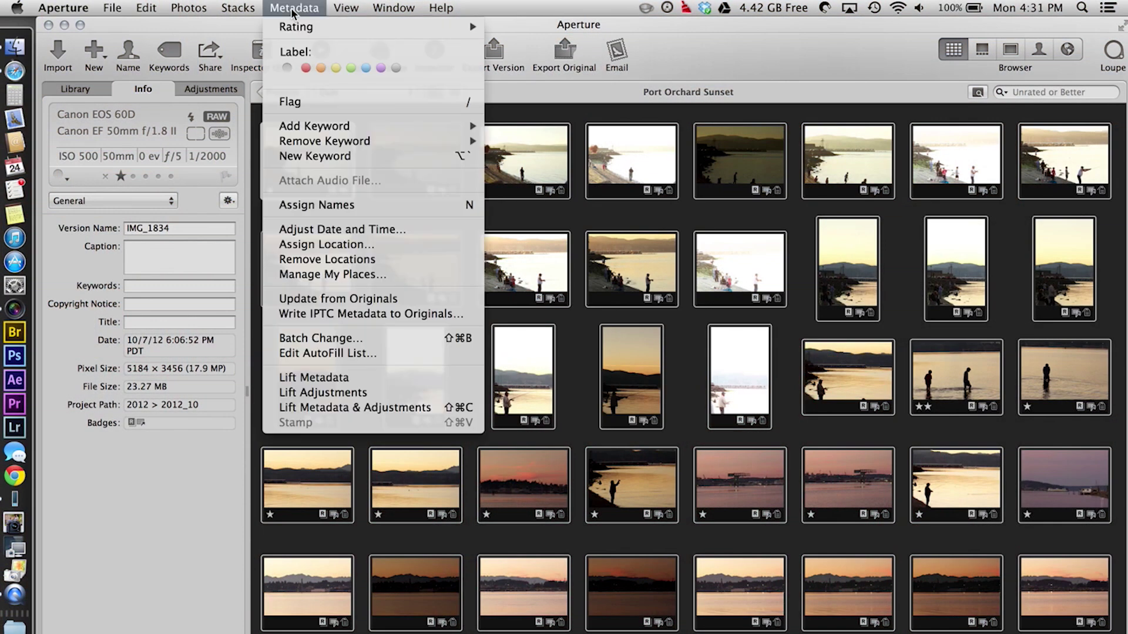
pyautogui.click(339, 315)
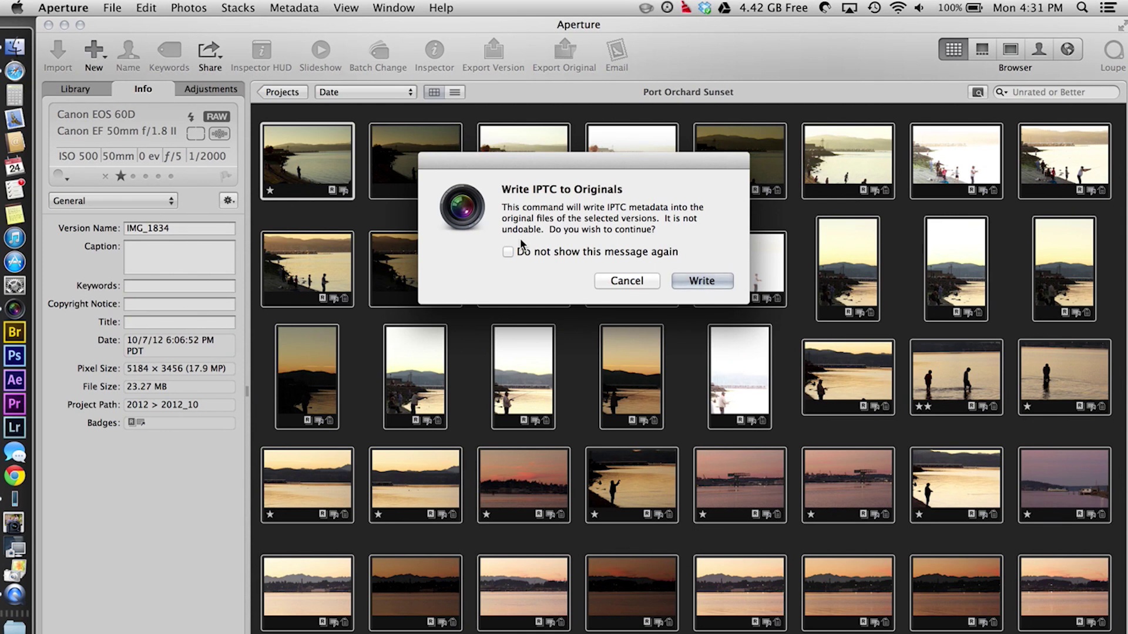
pyautogui.click(709, 283)
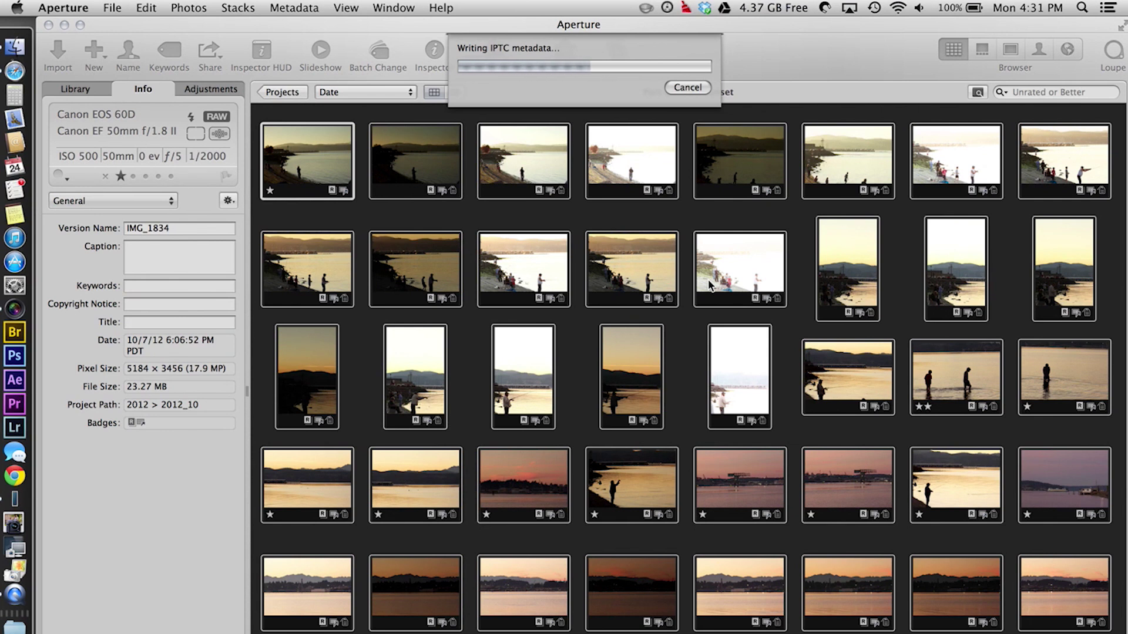
# Return to the Safari article and read on beyond the Write IPTC to Master method.
pyautogui.press('super+Tab')
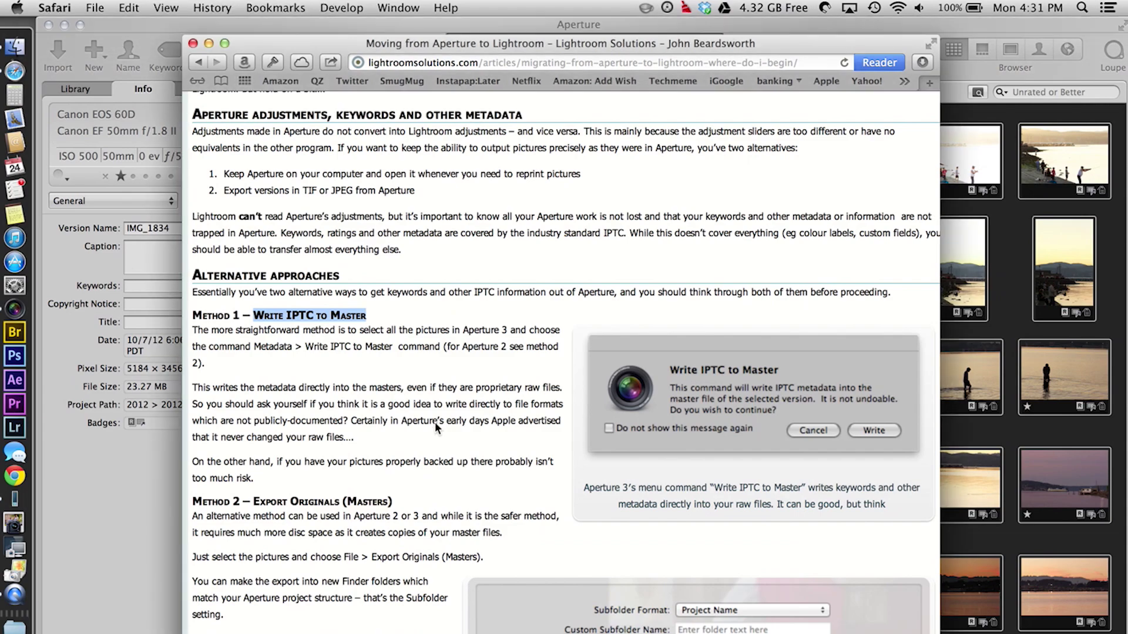
pyautogui.scroll(-10, 435, 422)
pyautogui.scroll(-8, 435, 423)
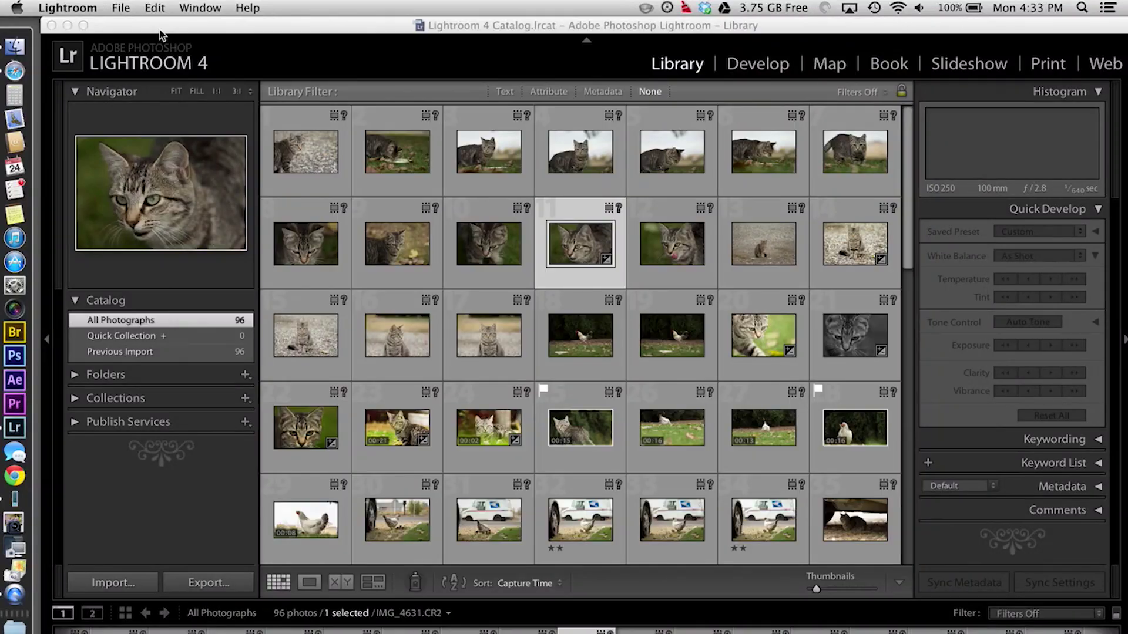
# In Lightroom, start a photo and video import with the 2012_10 folder in the user's Pictures folder as the source.
pyautogui.click(160, 34)
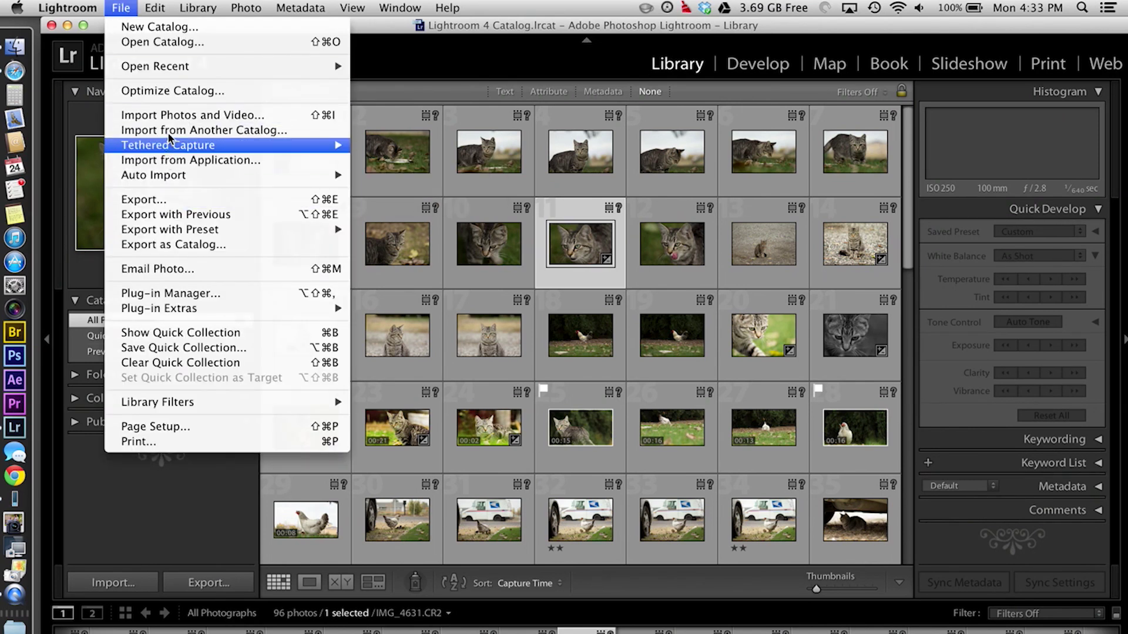
pyautogui.click(169, 115)
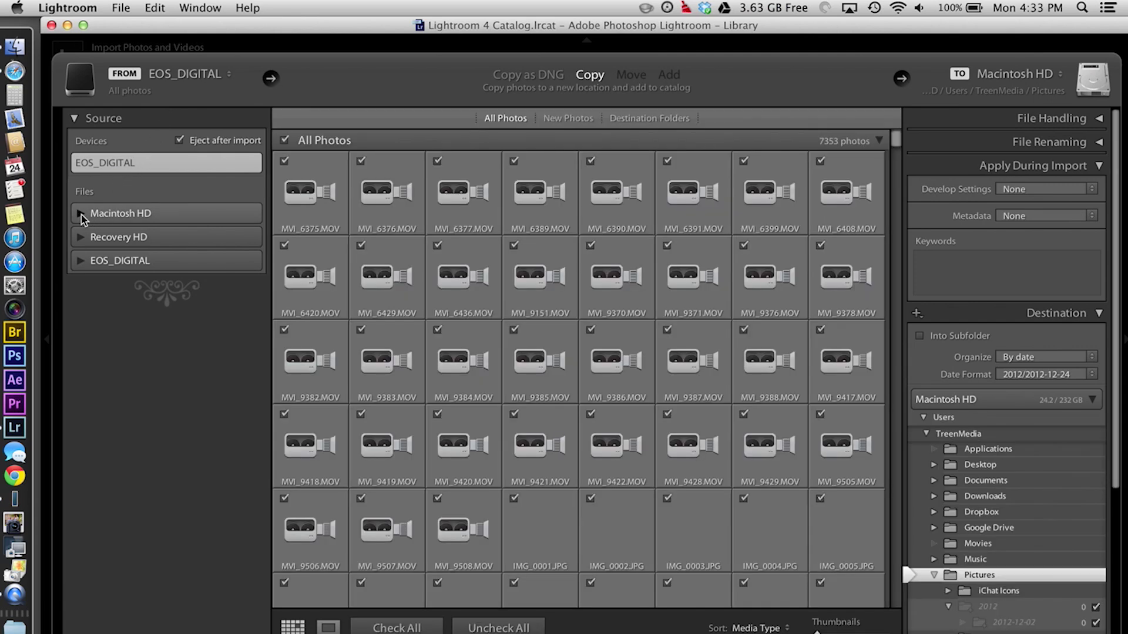
pyautogui.click(81, 215)
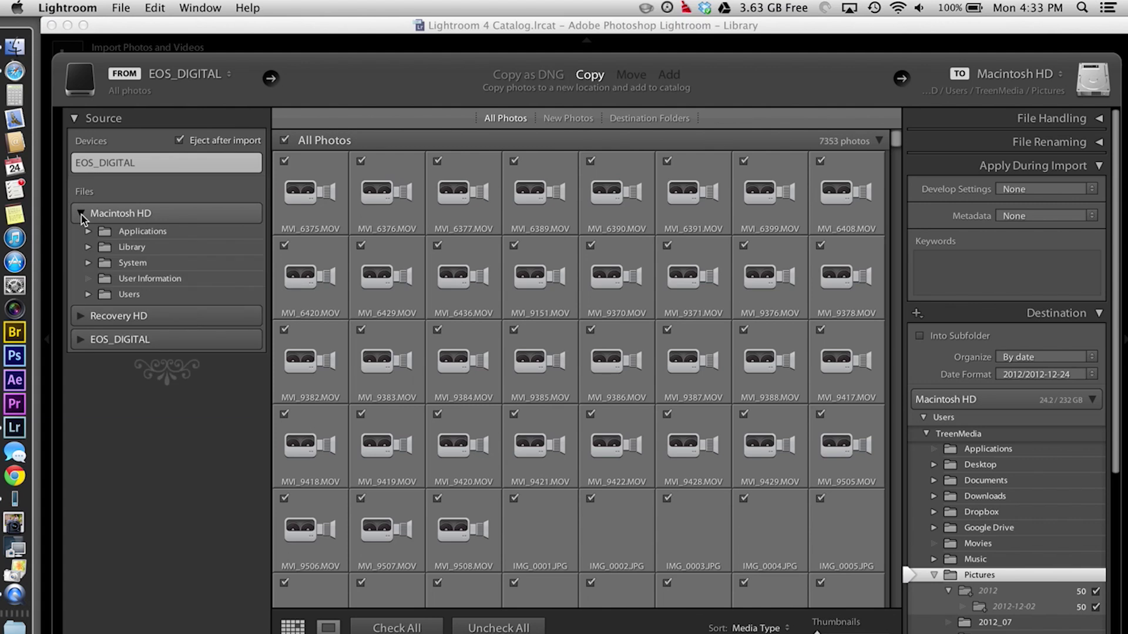
pyautogui.click(103, 252)
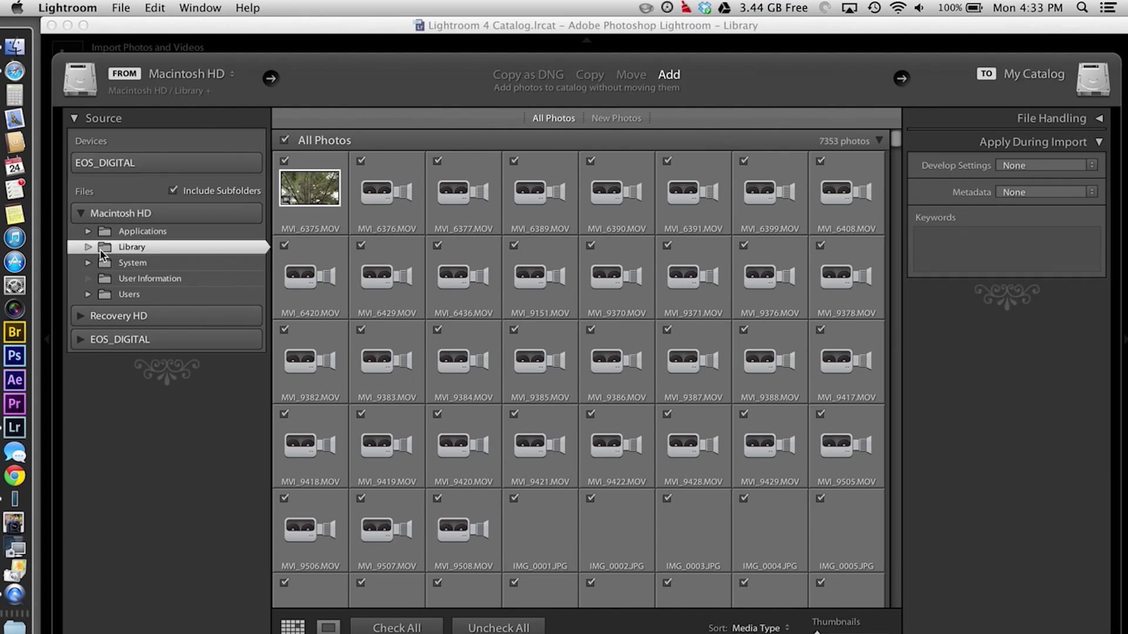
pyautogui.click(88, 295)
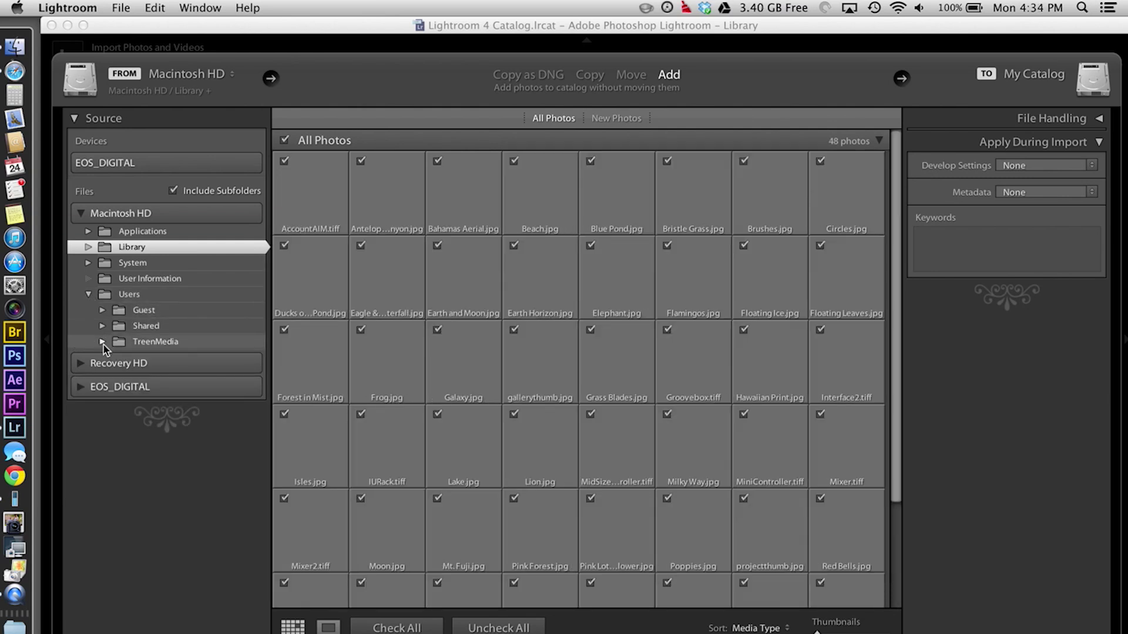
pyautogui.click(102, 343)
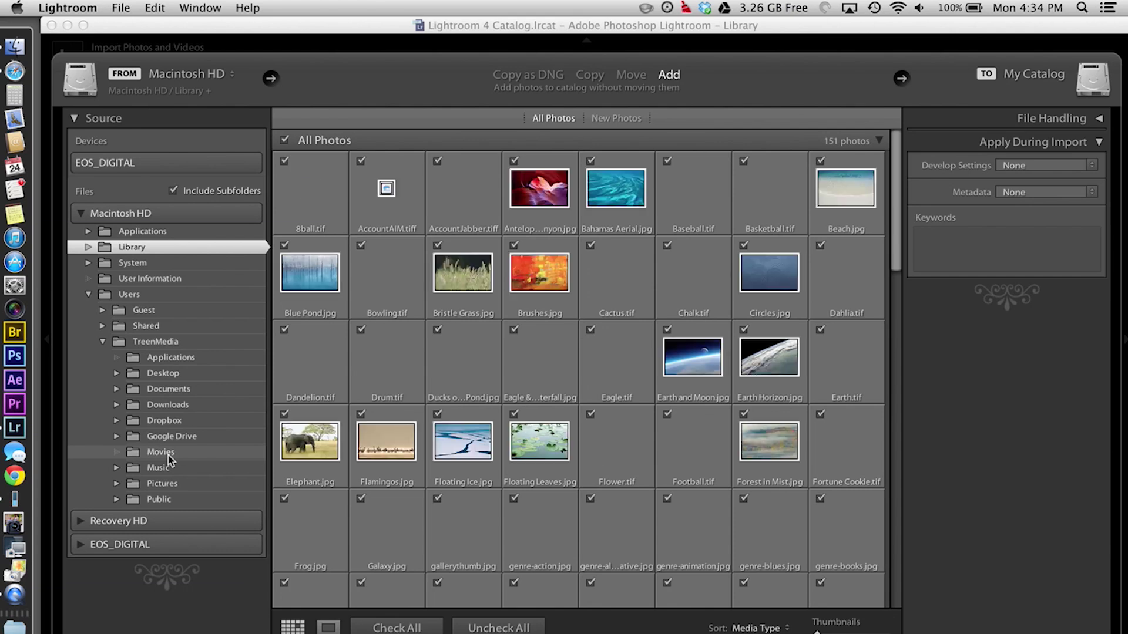
pyautogui.click(115, 484)
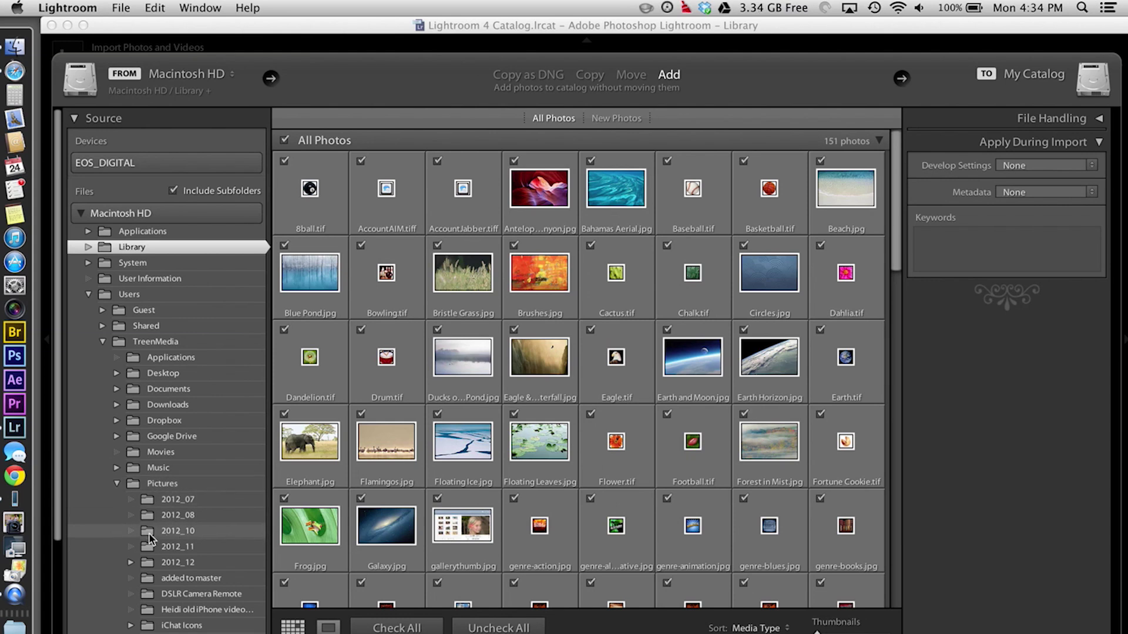
pyautogui.click(151, 539)
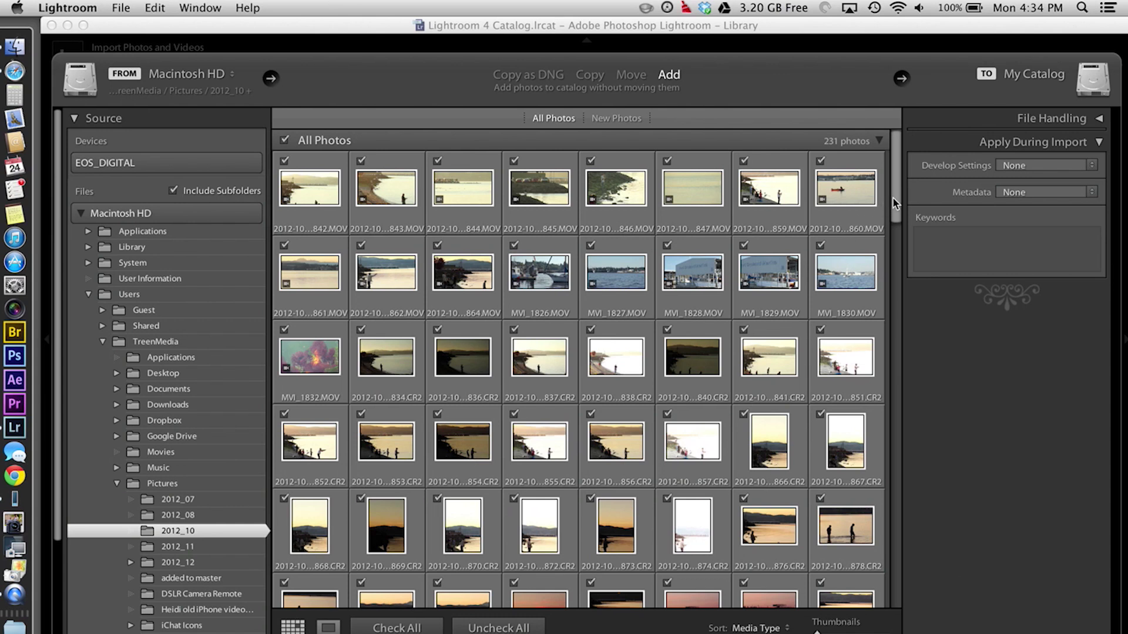
# Uncheck all the 2012_10 photos and videos offered for import.
pyautogui.moveTo(897, 199); pyautogui.dragTo(890, 317)
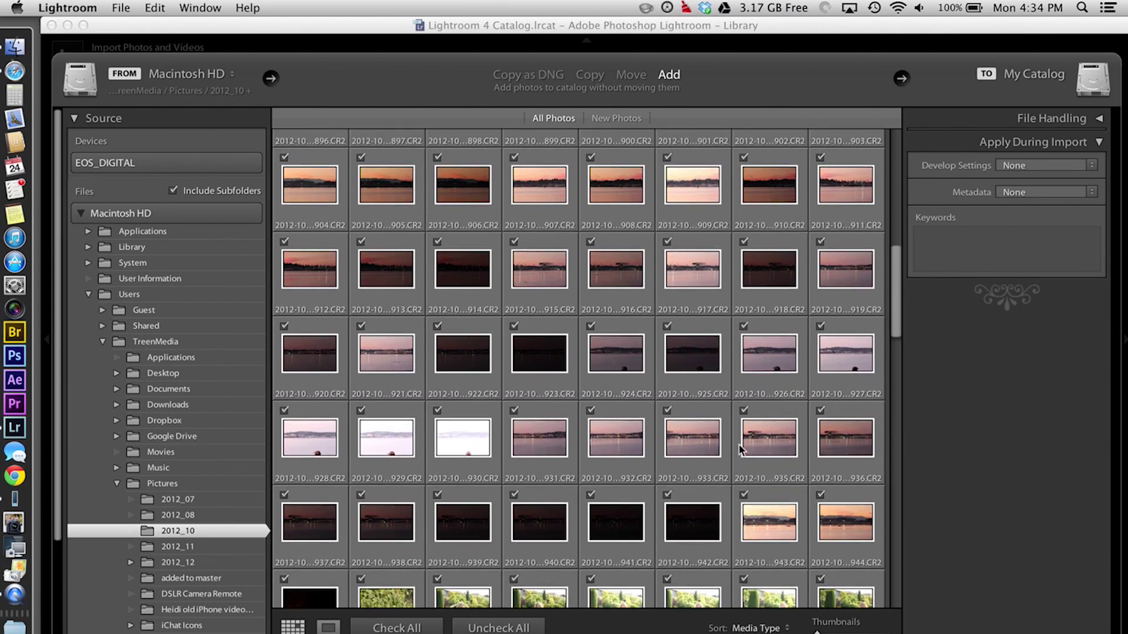
pyautogui.click(500, 627)
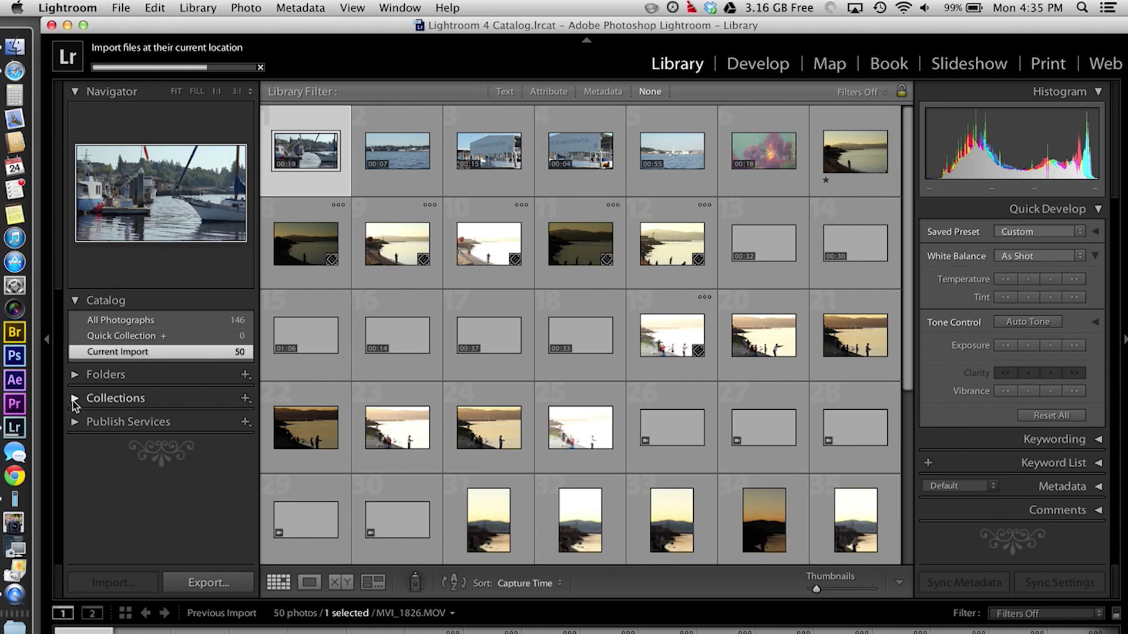
# Expand the catalog's collections and folders and show the contents of the imported 2012_10 folder.
pyautogui.click(74, 399)
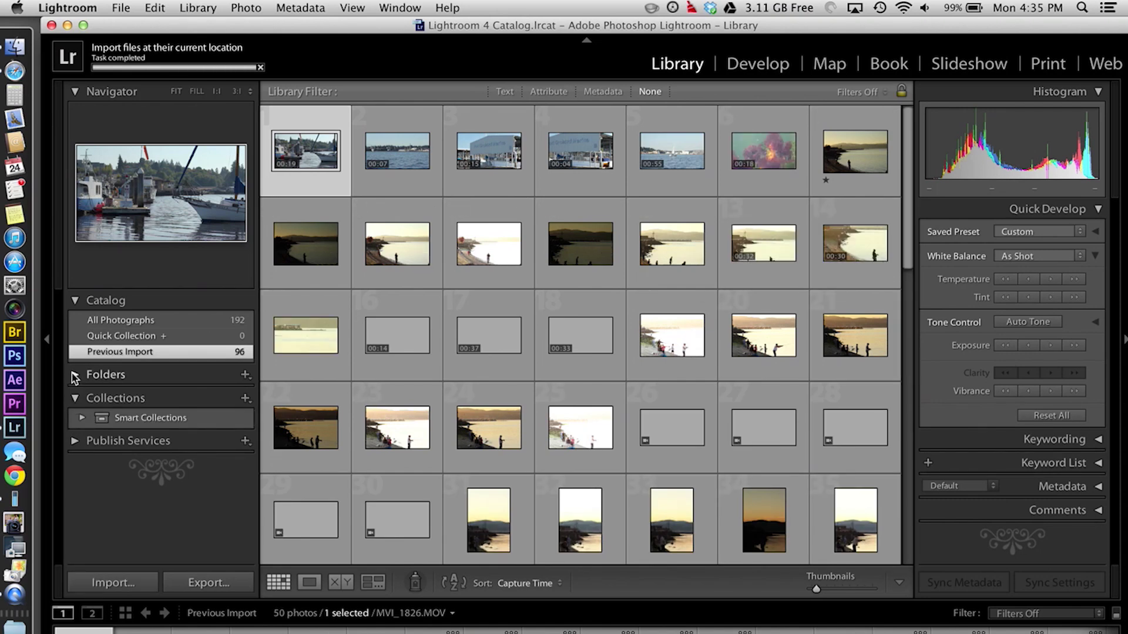
pyautogui.click(74, 375)
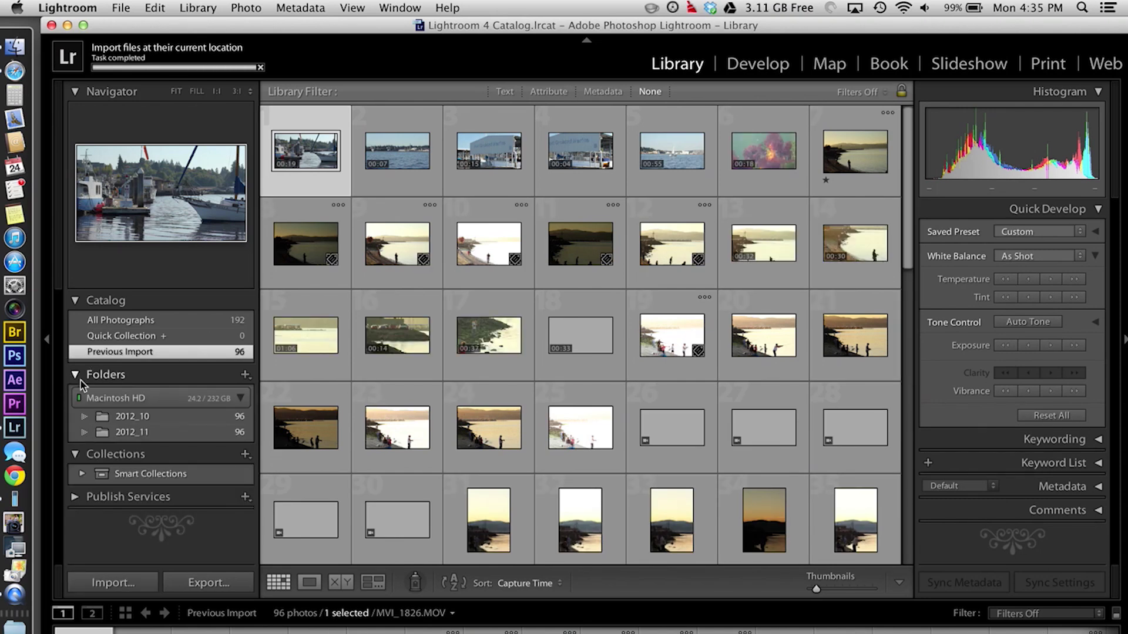
pyautogui.click(120, 420)
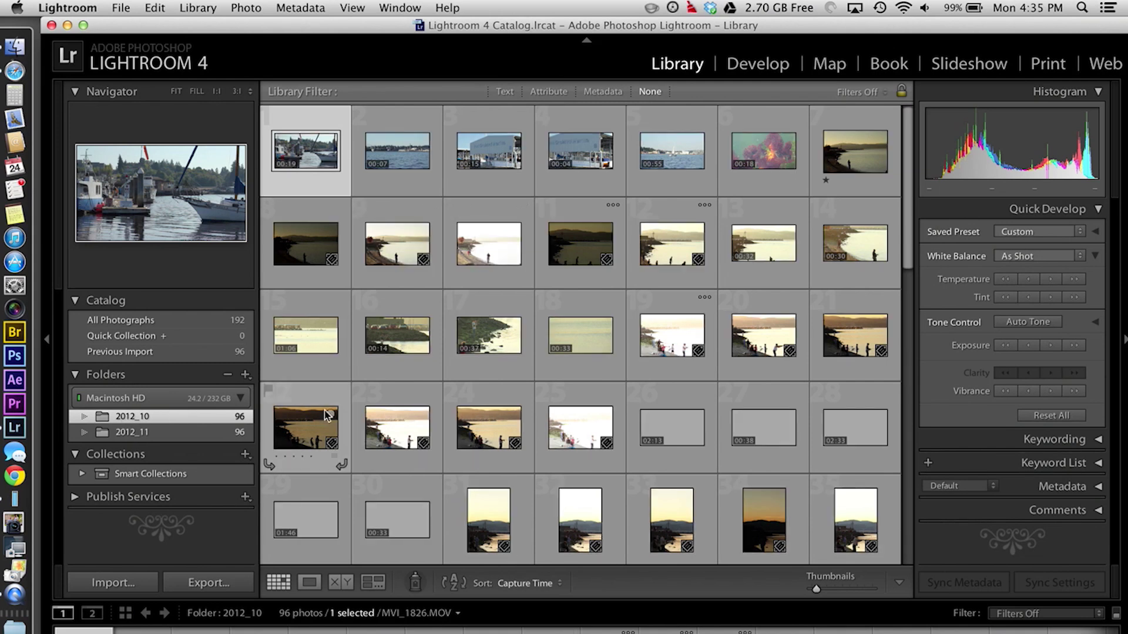
# Inspect the metadata of the overexposed shoreline photo IMG_1857.CR2, from the file name down to the camera and lens details.
pyautogui.click(485, 392)
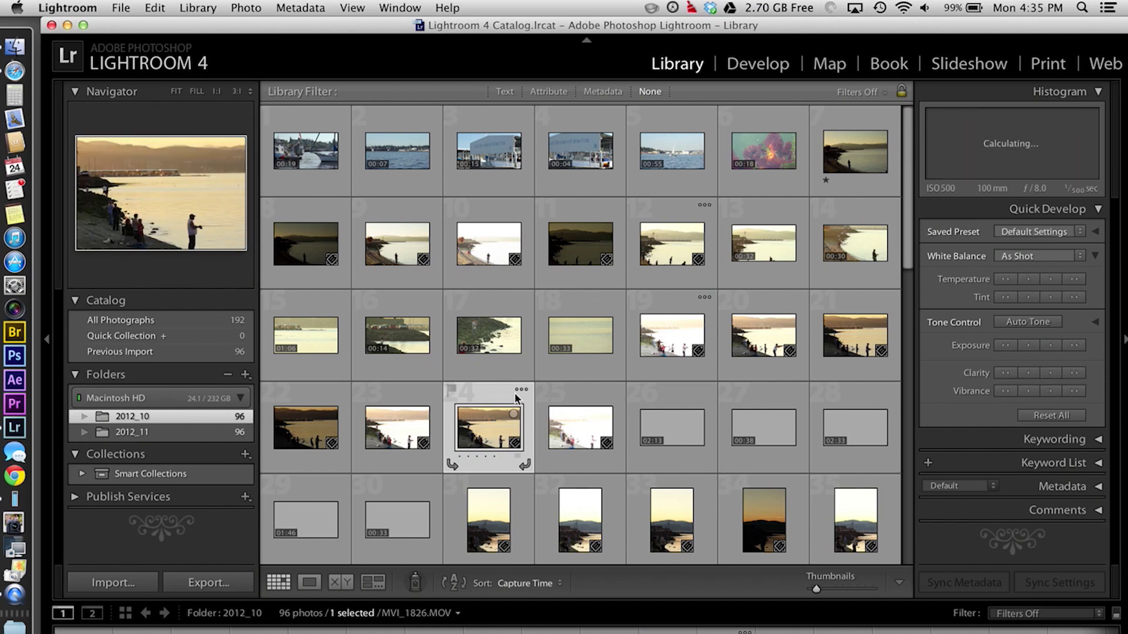
pyautogui.click(566, 400)
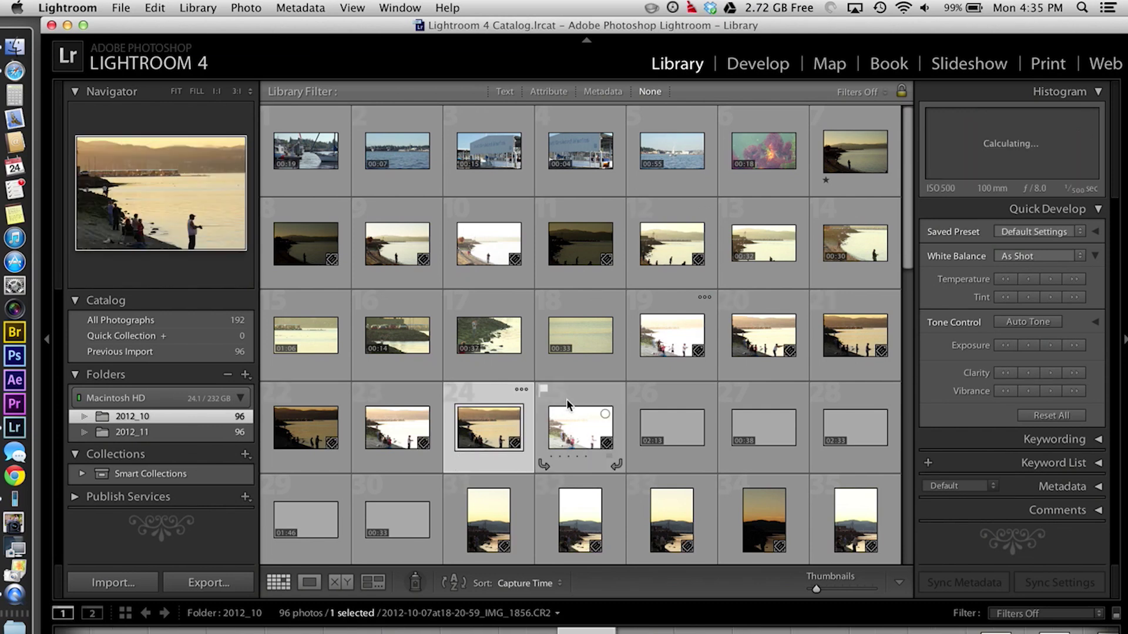
pyautogui.click(1098, 488)
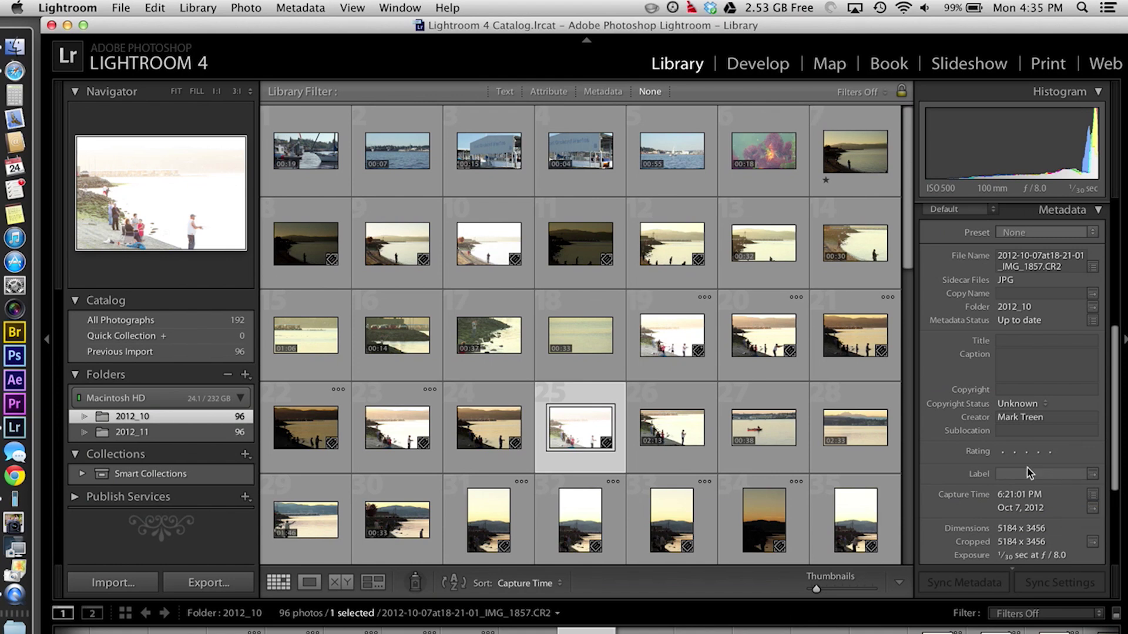
pyautogui.scroll(-4, 1028, 472)
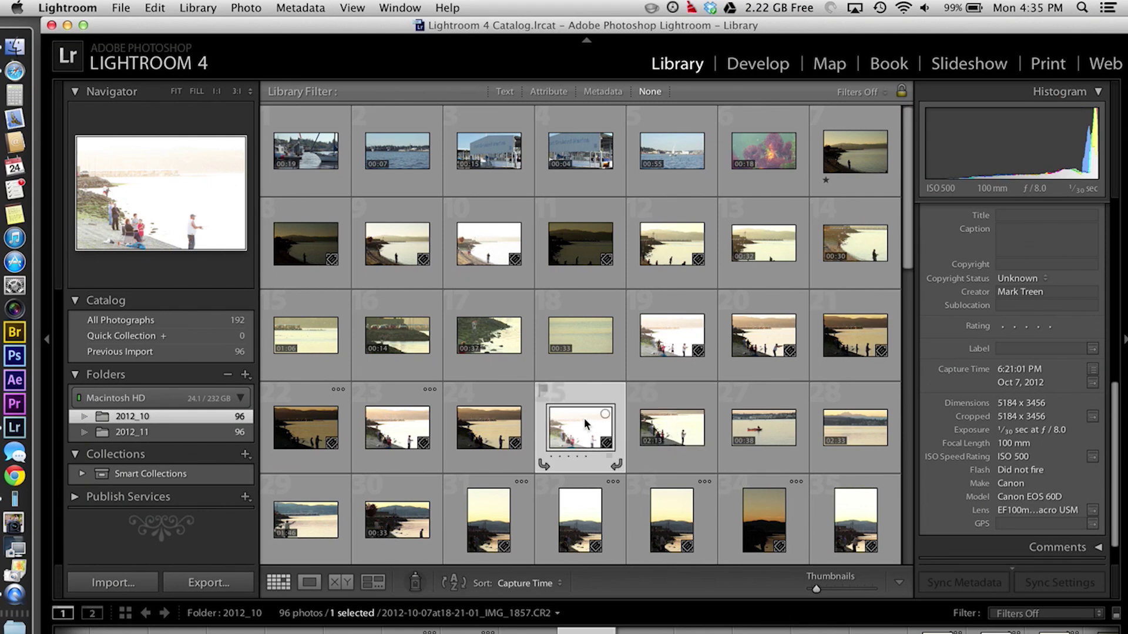
# Check the metadata of the video clip MVI_1859.MOV and of the one-star sunset photo IMG_1834.CR2.
pyautogui.click(675, 404)
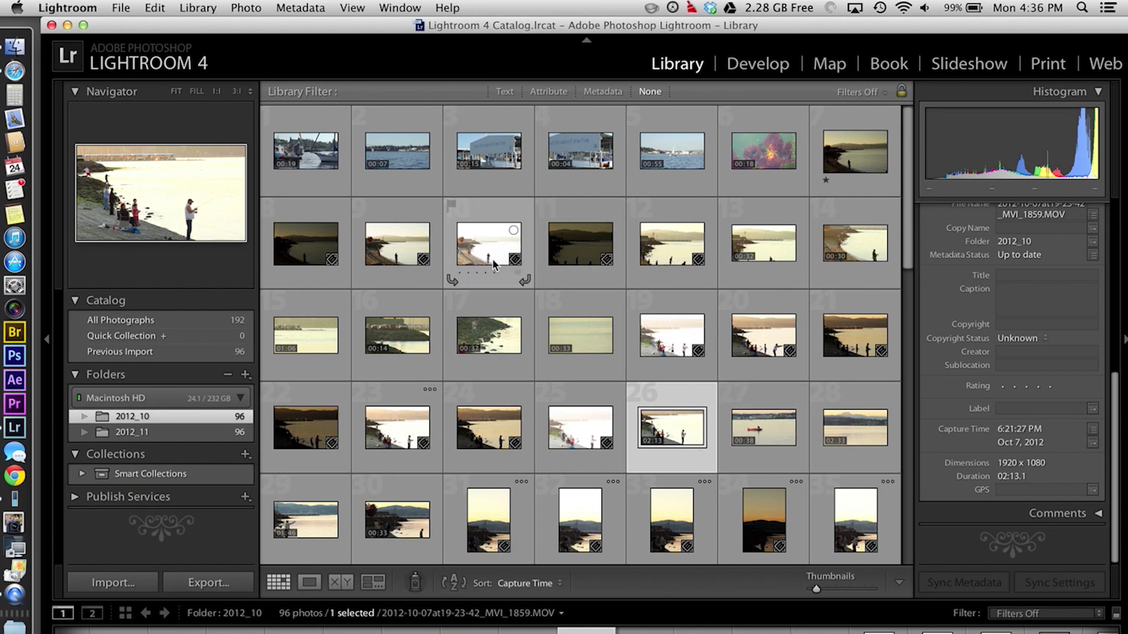
pyautogui.click(863, 166)
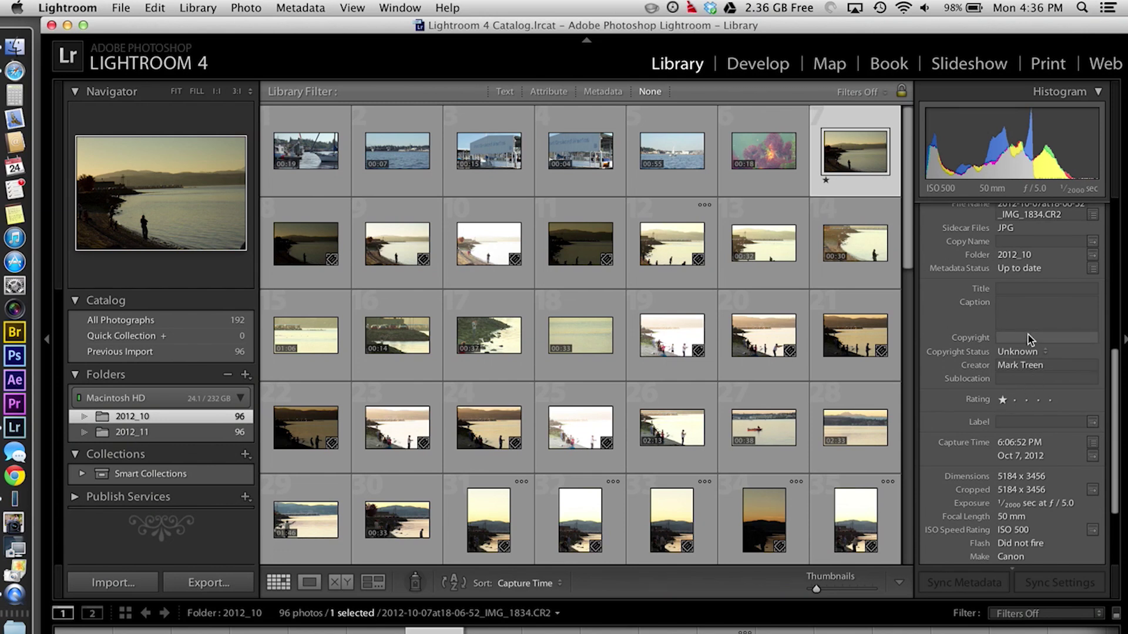
pyautogui.scroll(1, 1028, 335)
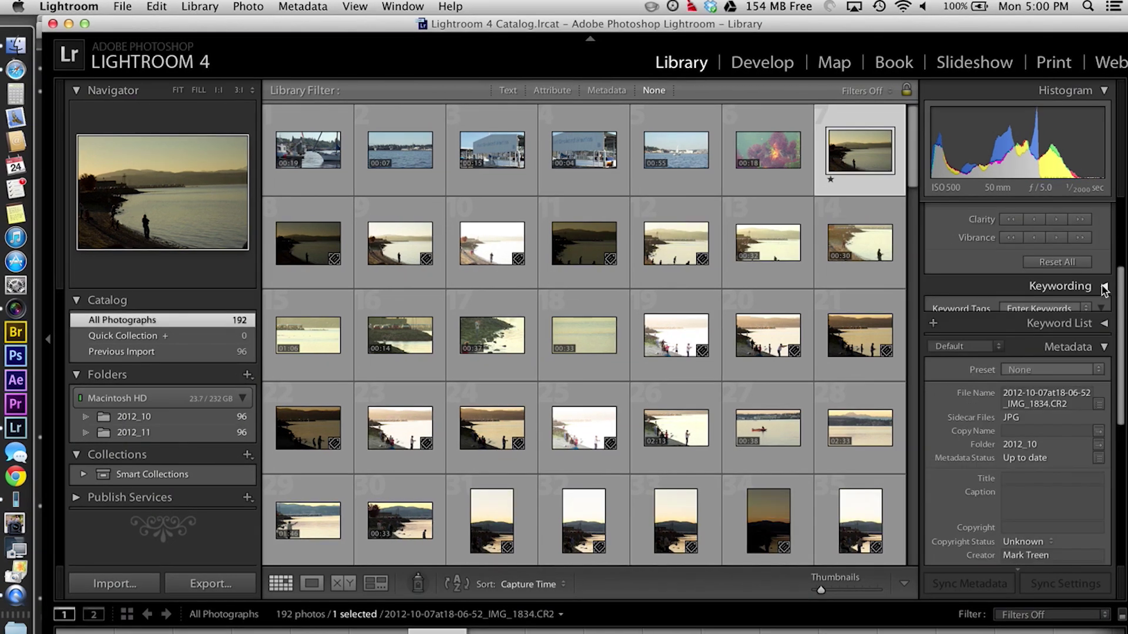